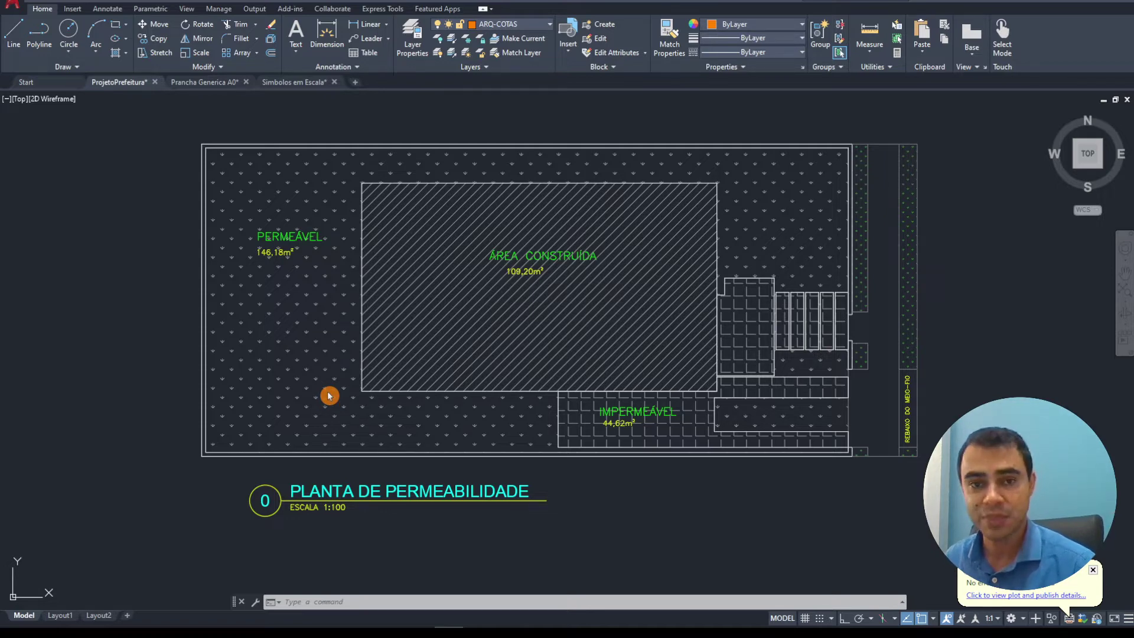
Zoom Layout1 to the title block and select the placeholder text in the ÁREAS field
left_click(56, 616)
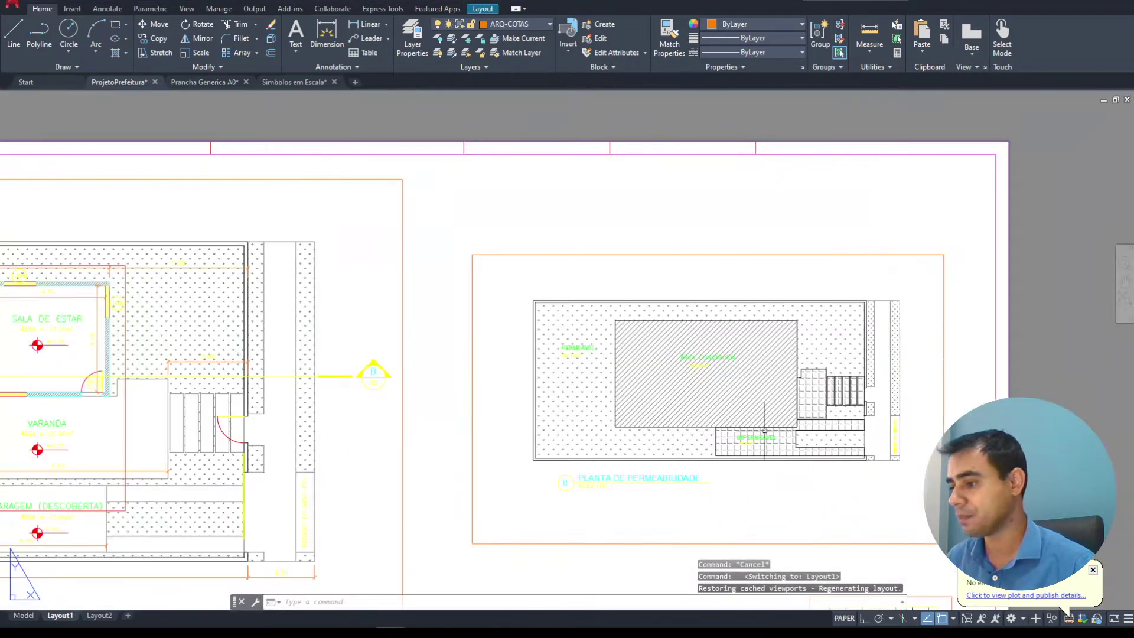
middle_click_drag(765, 431, 679, 154)
middle_click_drag(767, 413, 652, 183)
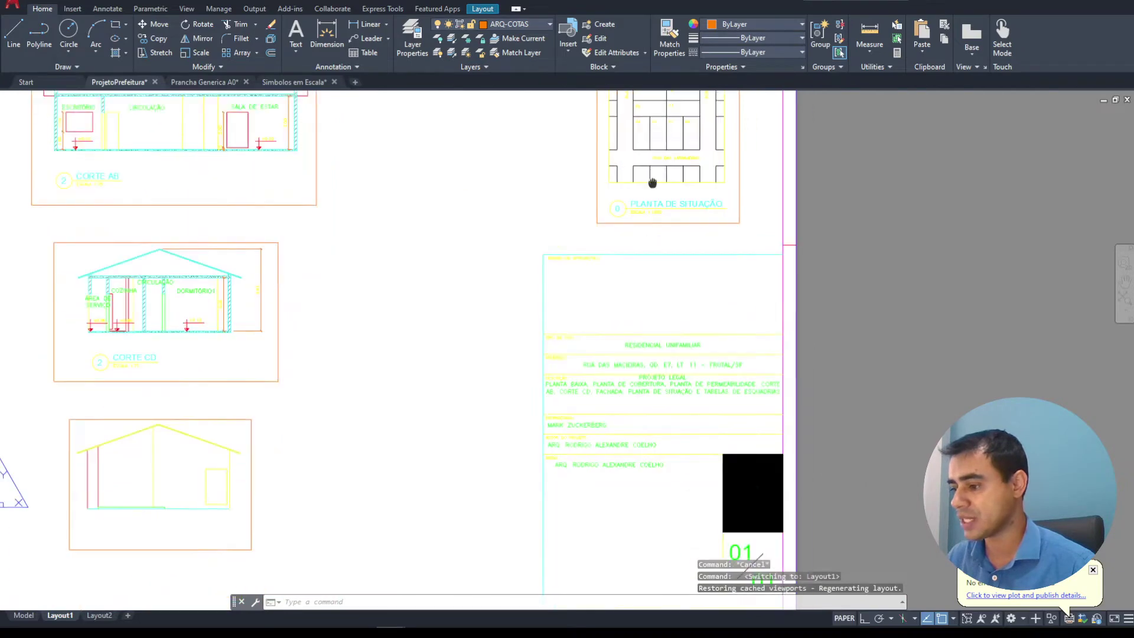
scroll(623, 400, "up", 2)
scroll(537, 391, "up", 2)
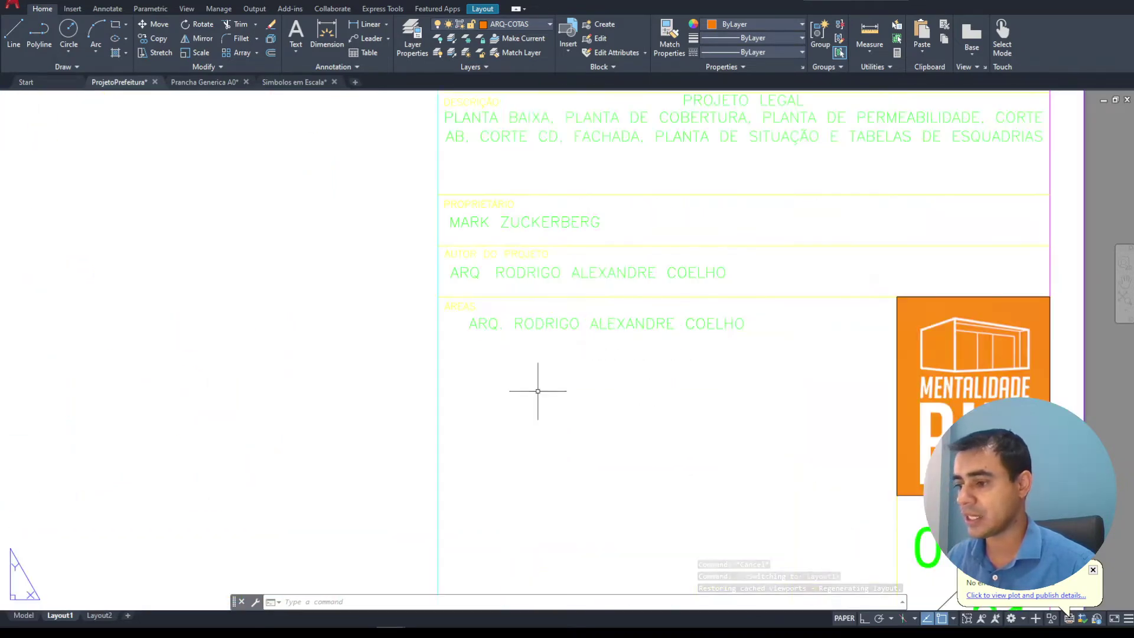
middle_click_drag(538, 391, 506, 311)
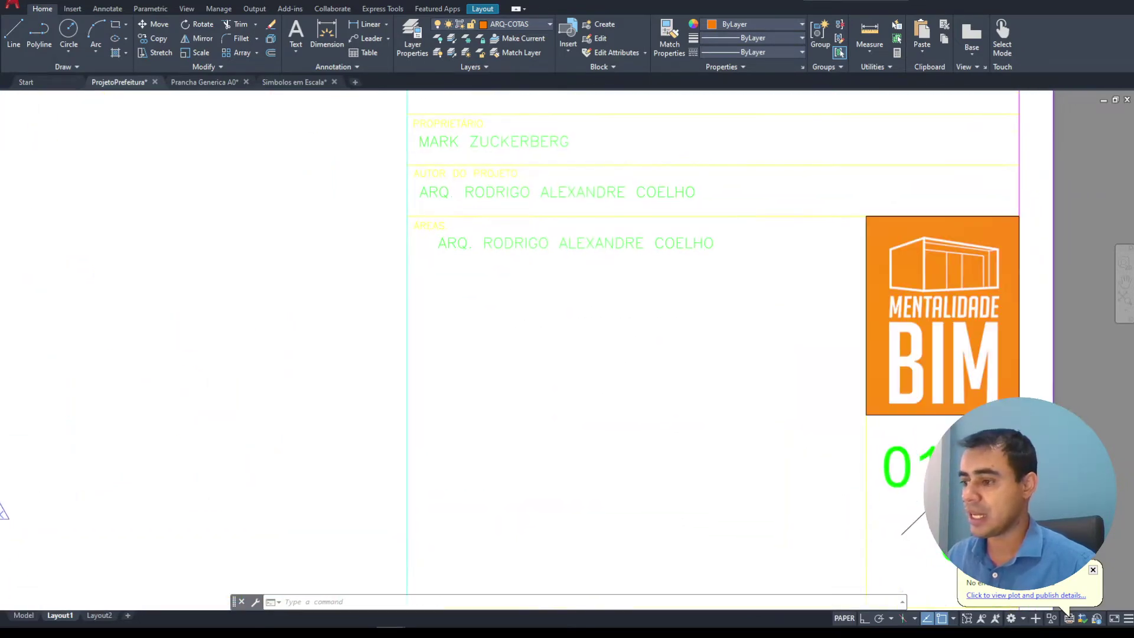
left_click(542, 252)
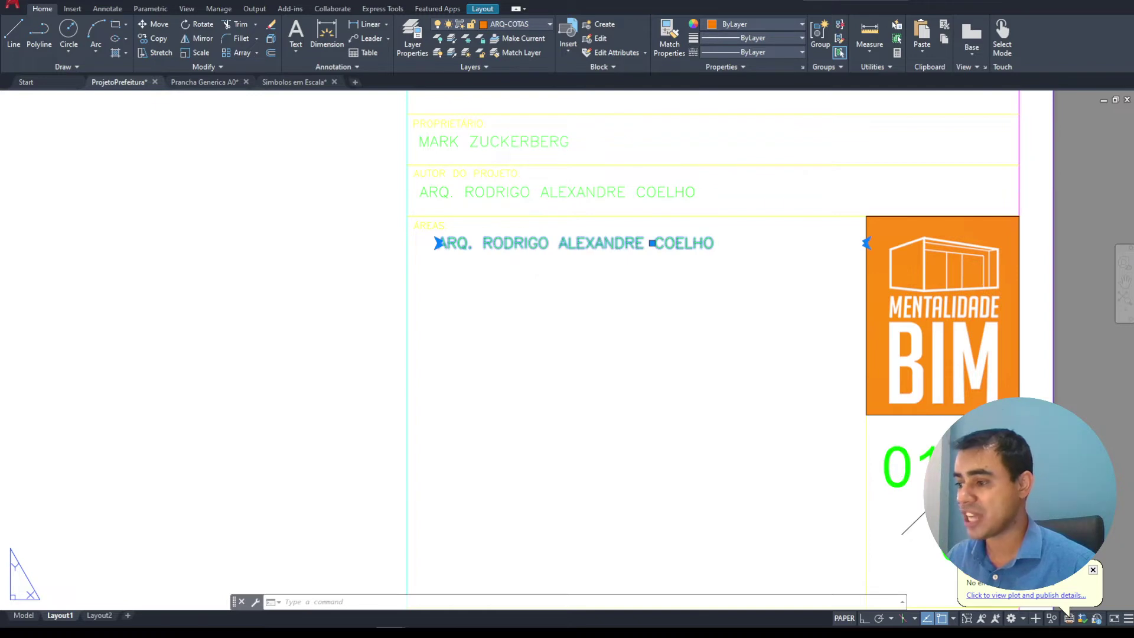
Replace the ÁREAS placeholder with 'TERRENO = 300,00m²' and a new 'ÁREA CONSTRUÍDA =' line
double_click(542, 248)
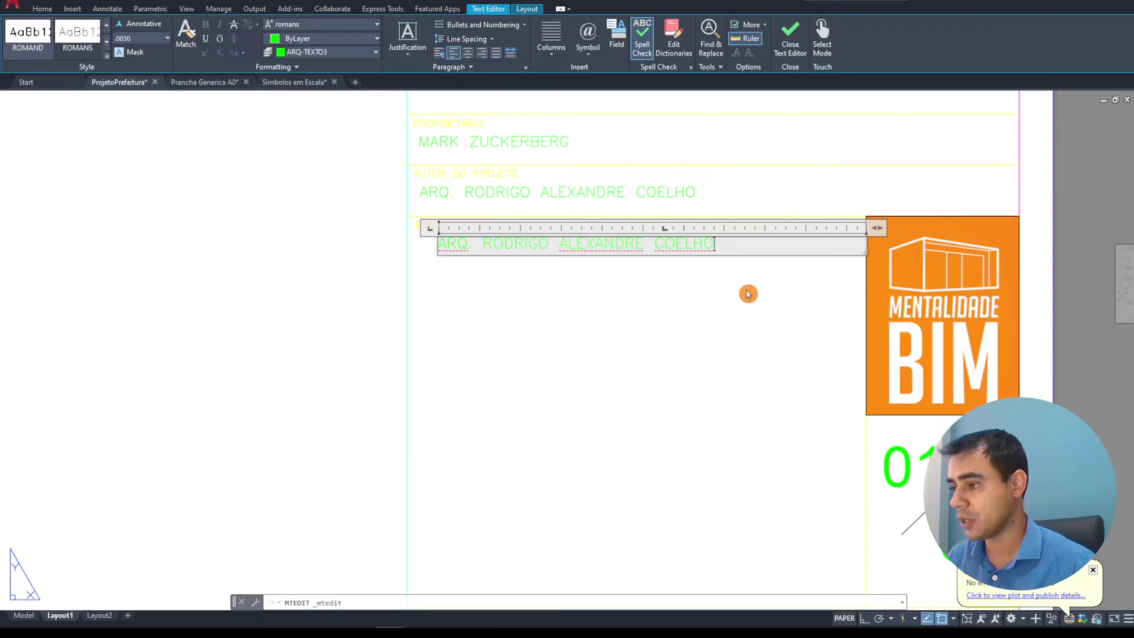
key("ctrl+a")
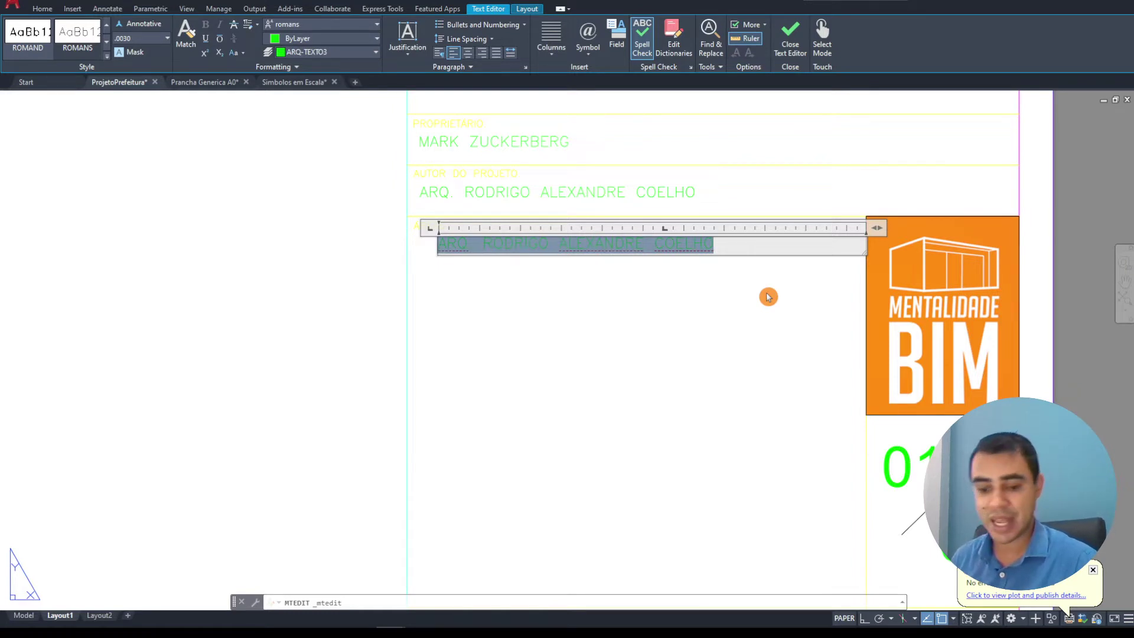
type("te")
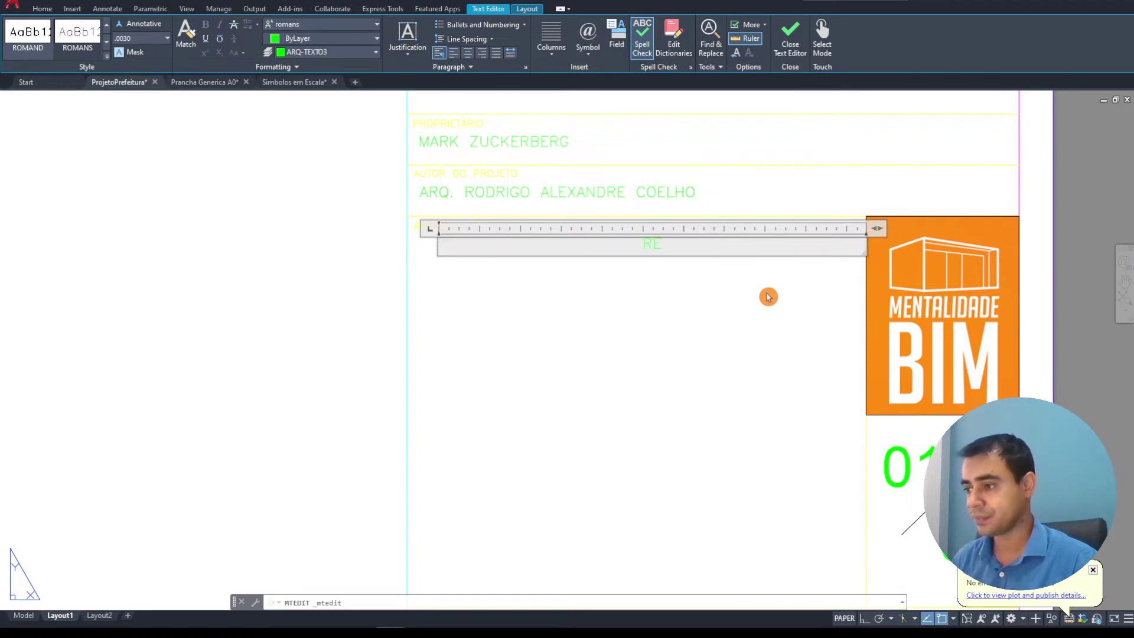
type("RRENO")
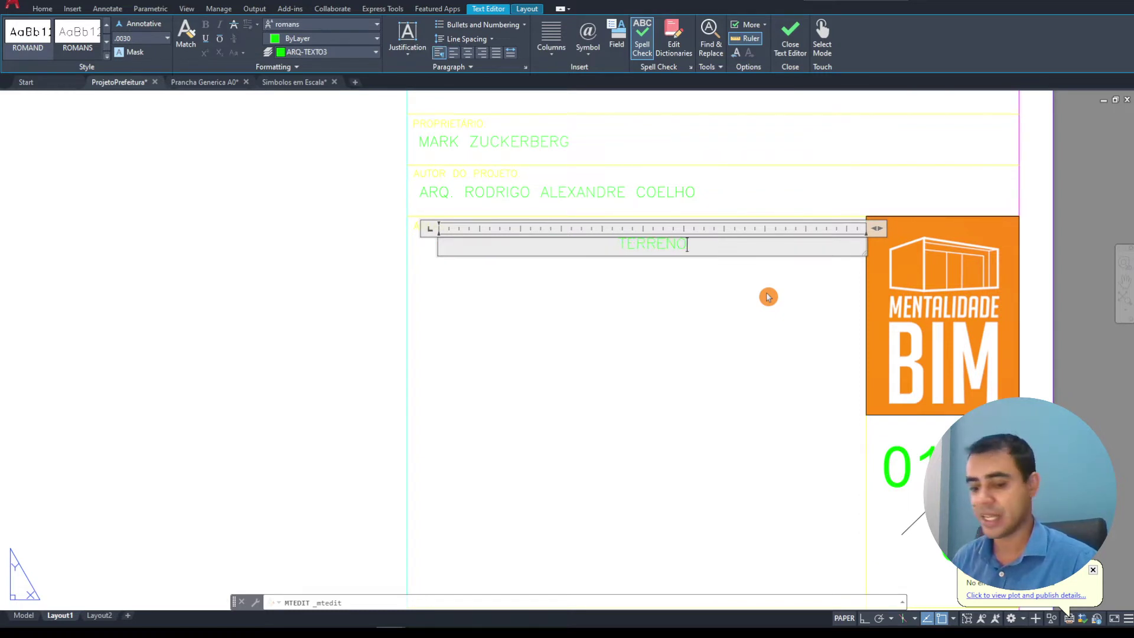
type(" =")
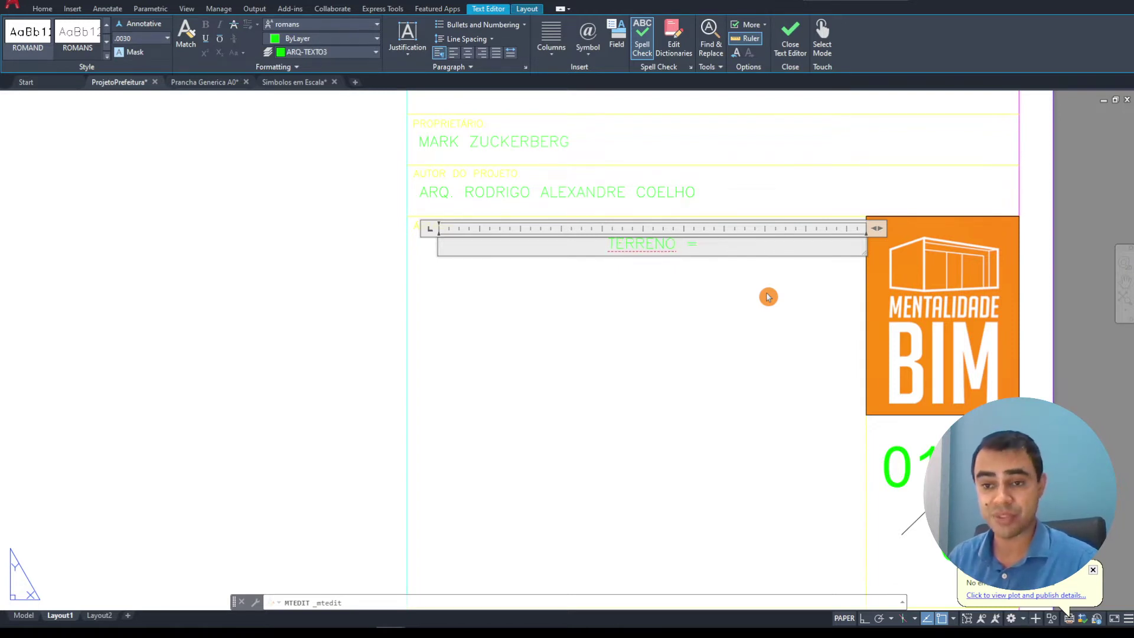
type("30")
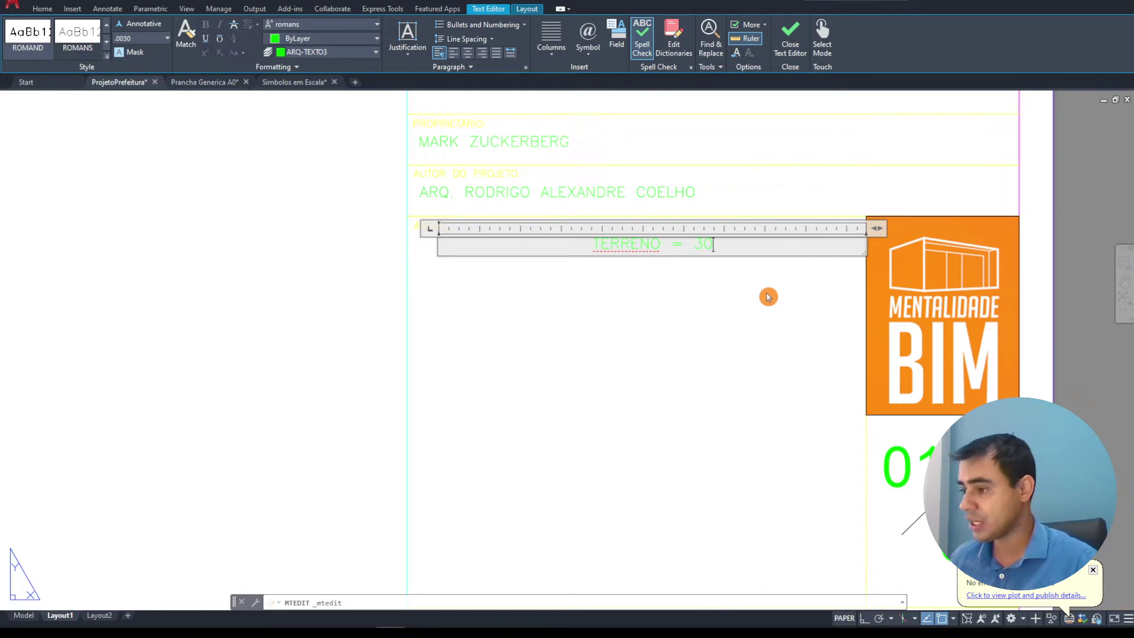
type("0,00")
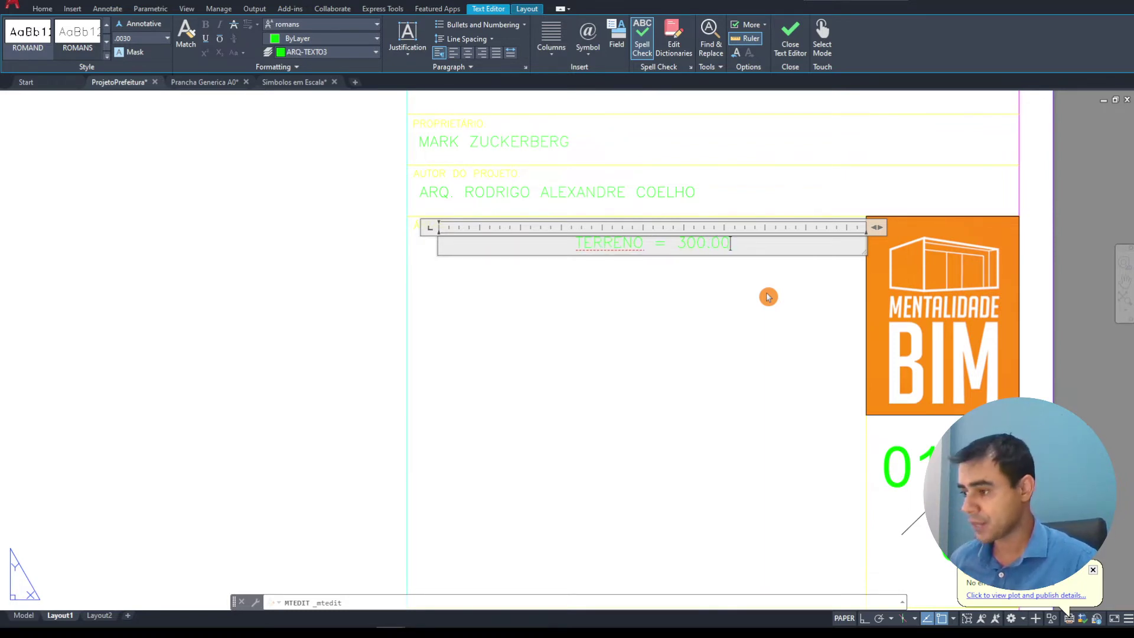
type("m")
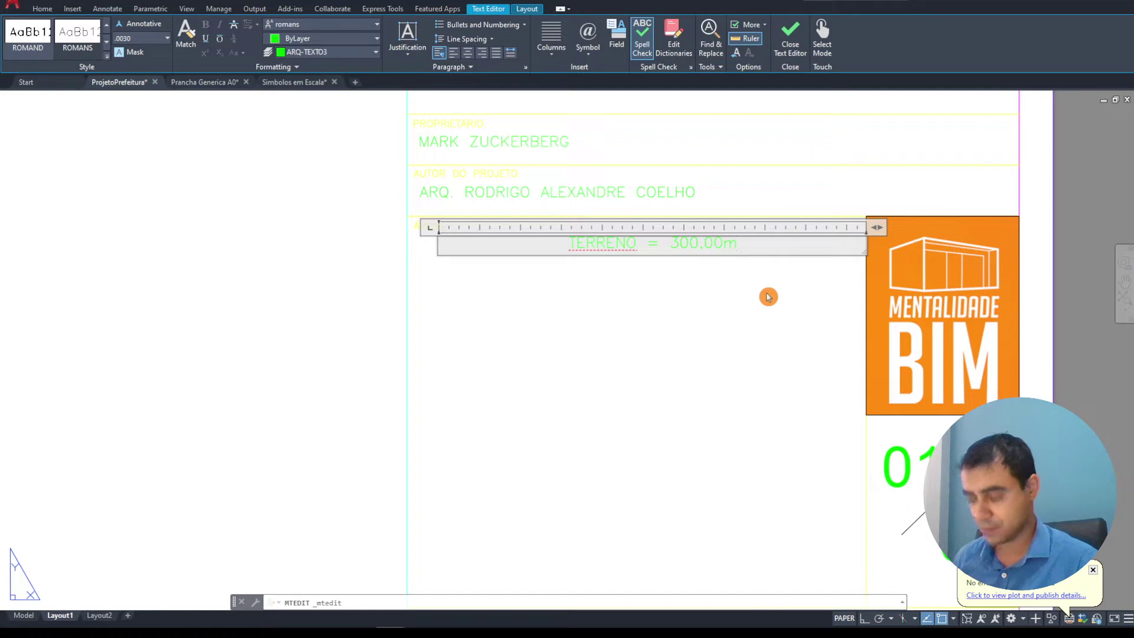
type("²")
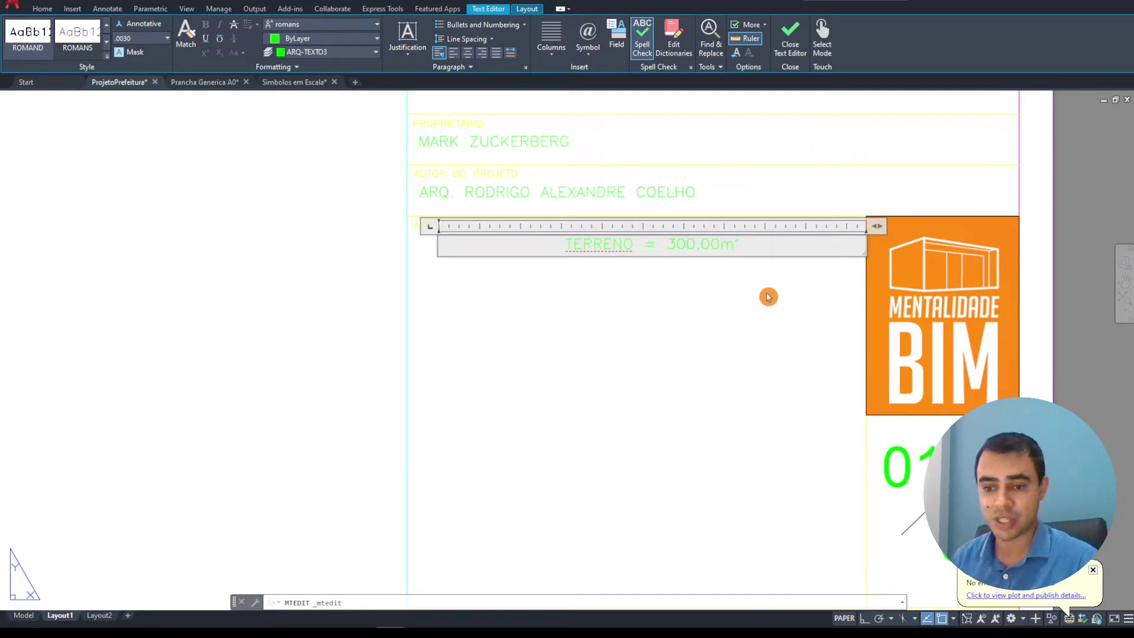
key("Return")
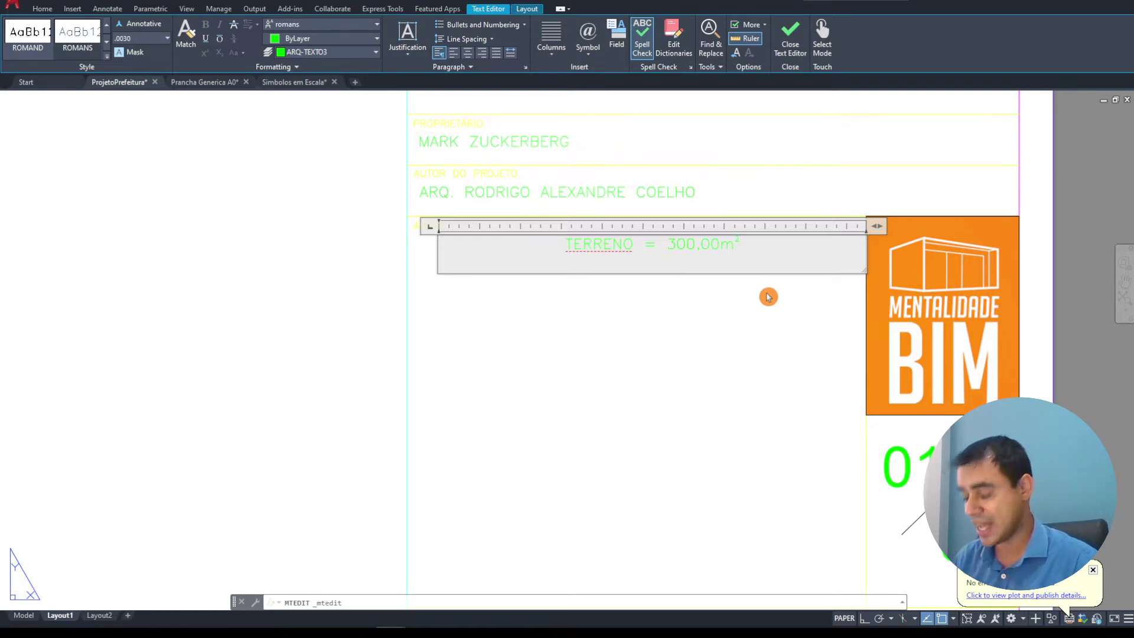
type("AREA ")
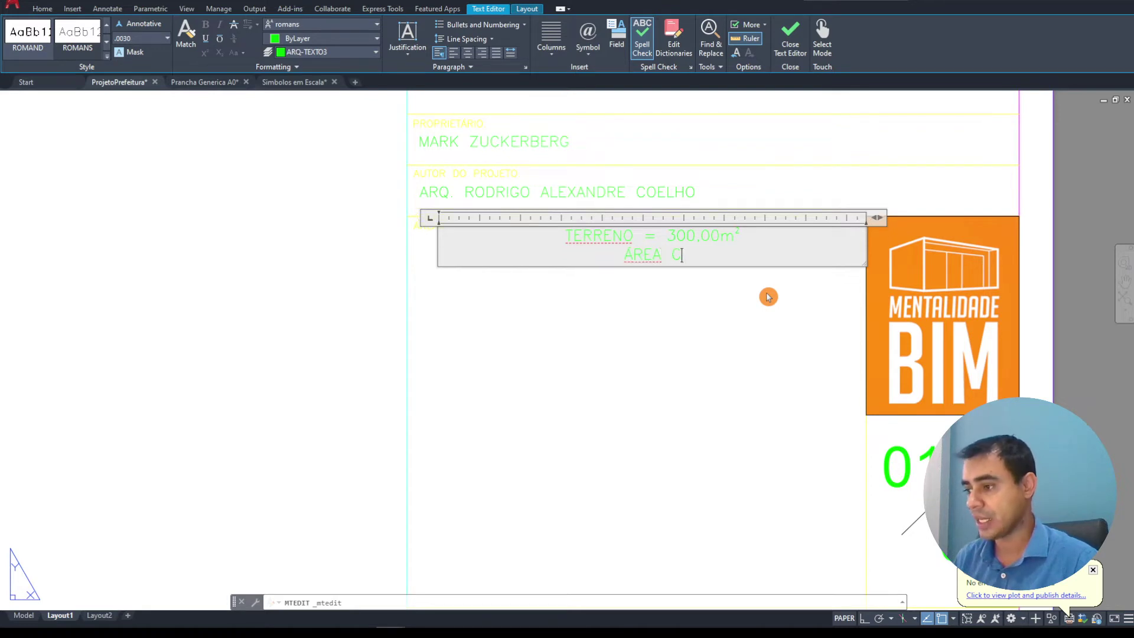
type("CONSTRUI")
key("BackSpace")
type("ÍDA")
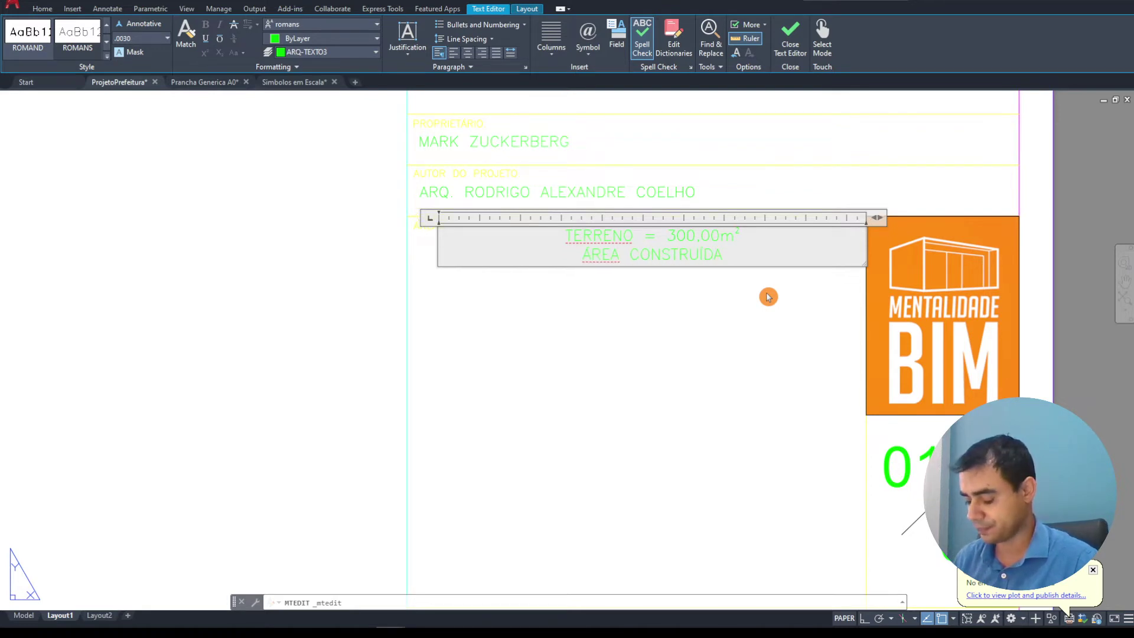
type(" =")
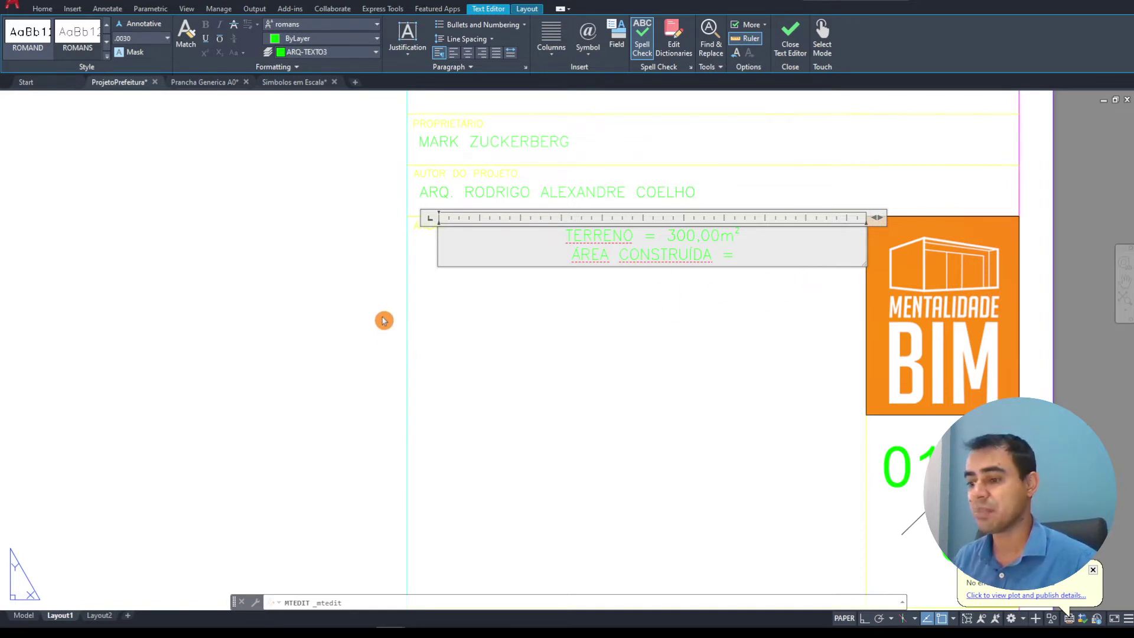
Commit the text and read the 109,20m² built area on the model-space permeability plan
left_click(313, 353)
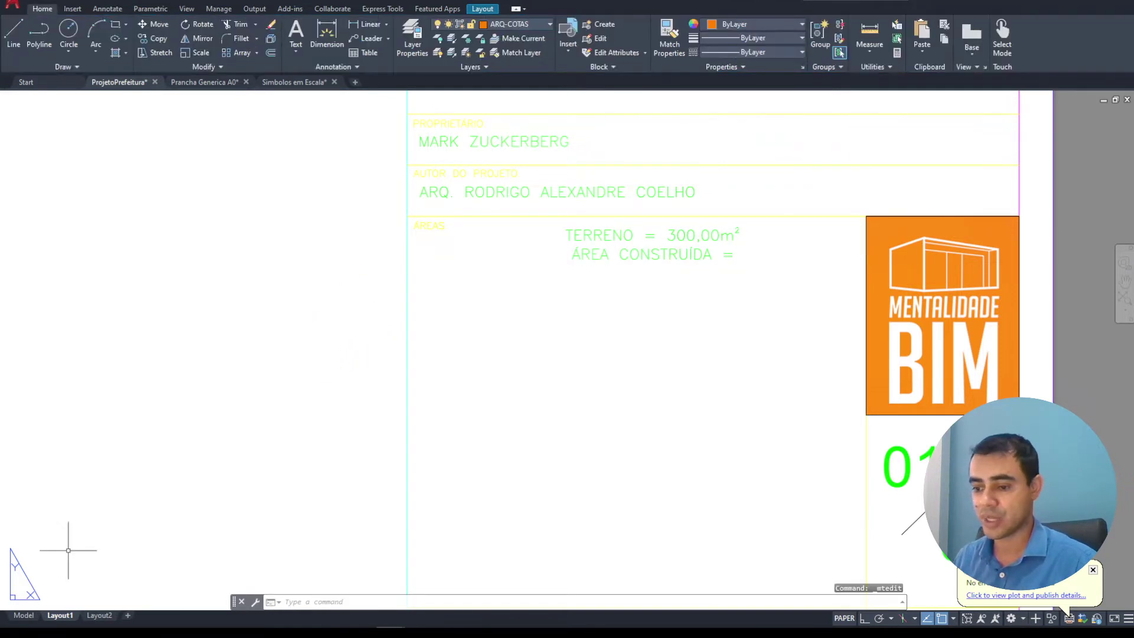
left_click(25, 618)
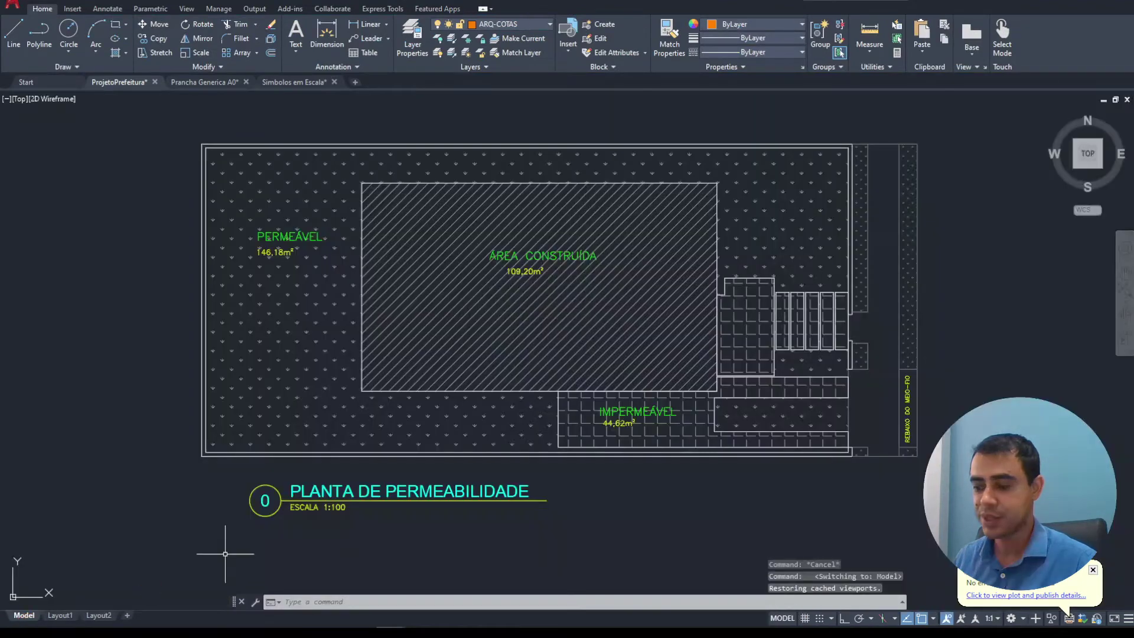
scroll(559, 282, "up", 2)
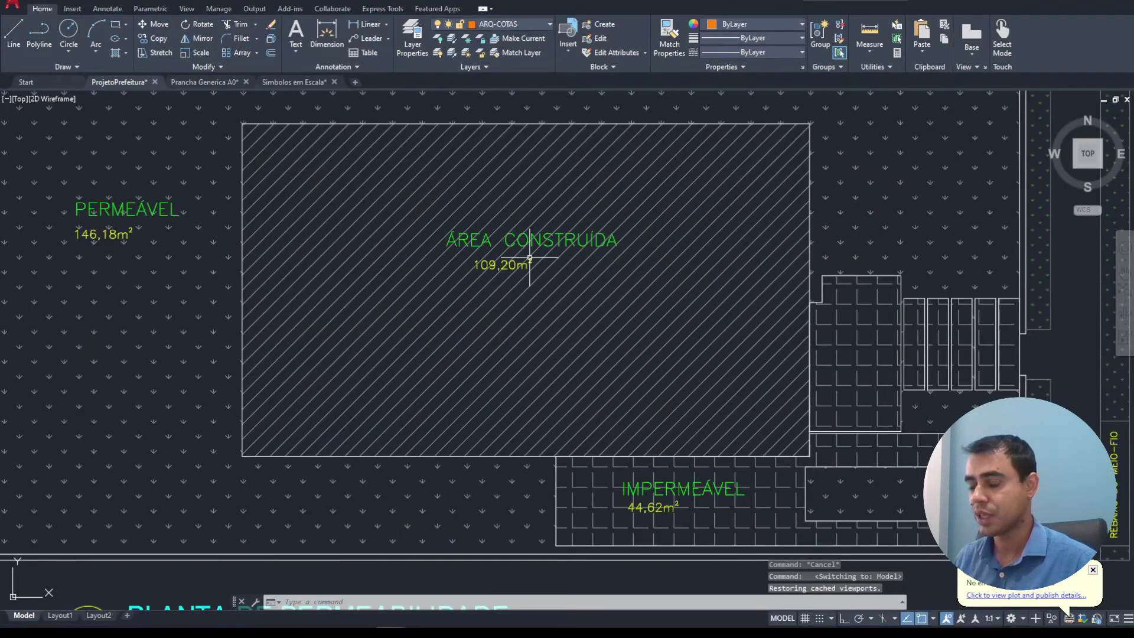
middle_click_drag(490, 287, 521, 294)
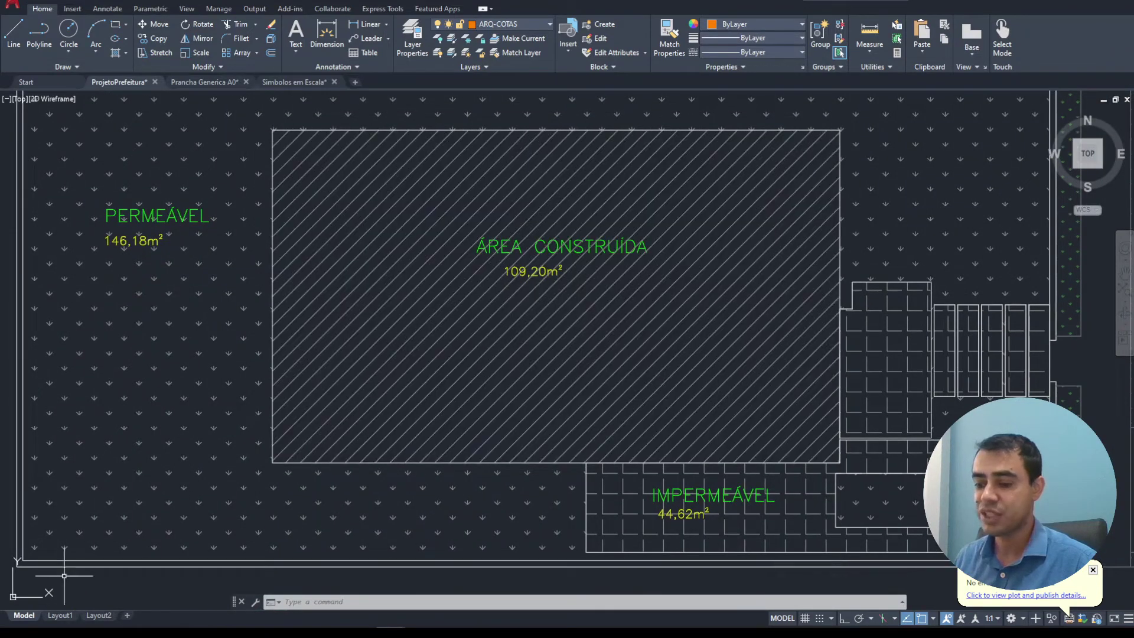
left_click(65, 618)
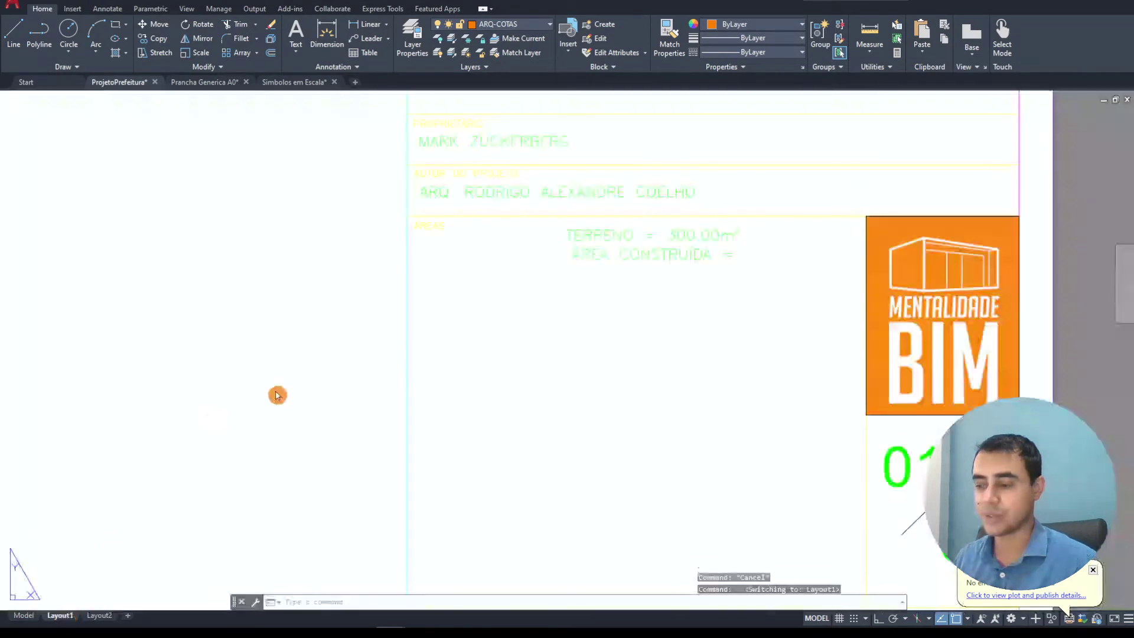
Fill in the built area value as 109,20m² in the ÁREAS text
left_click(675, 255)
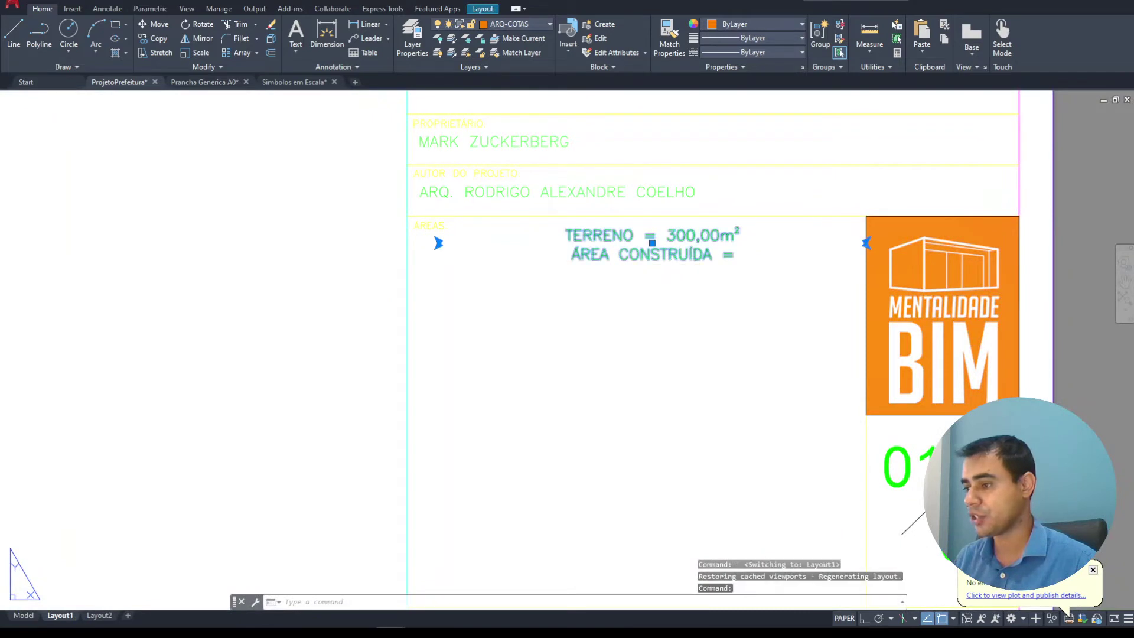
double_click(762, 366)
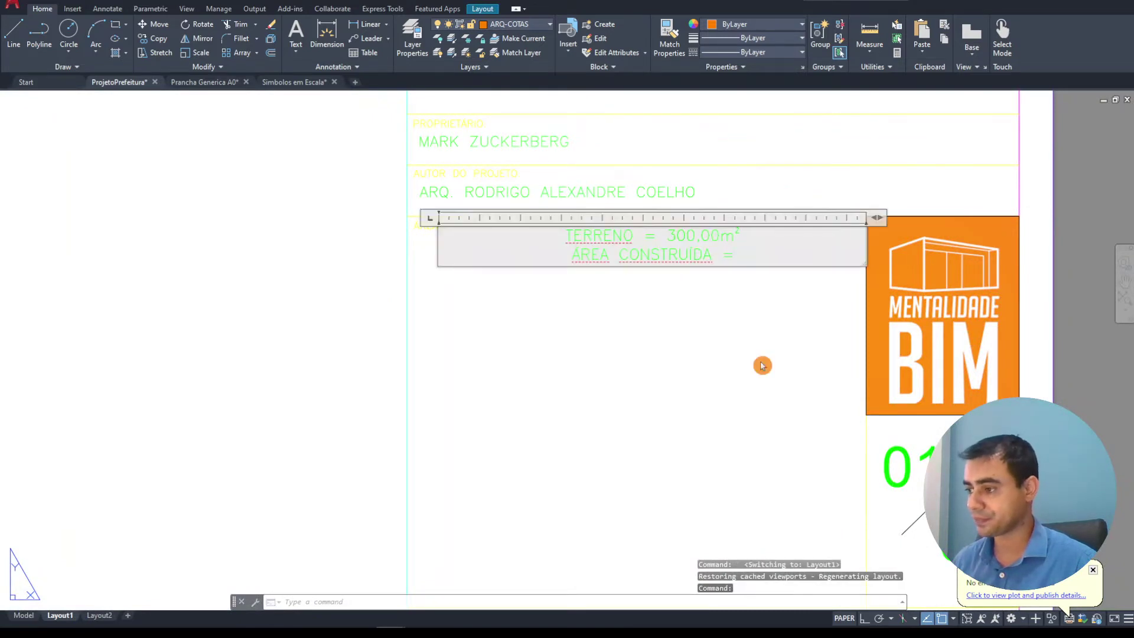
type("10")
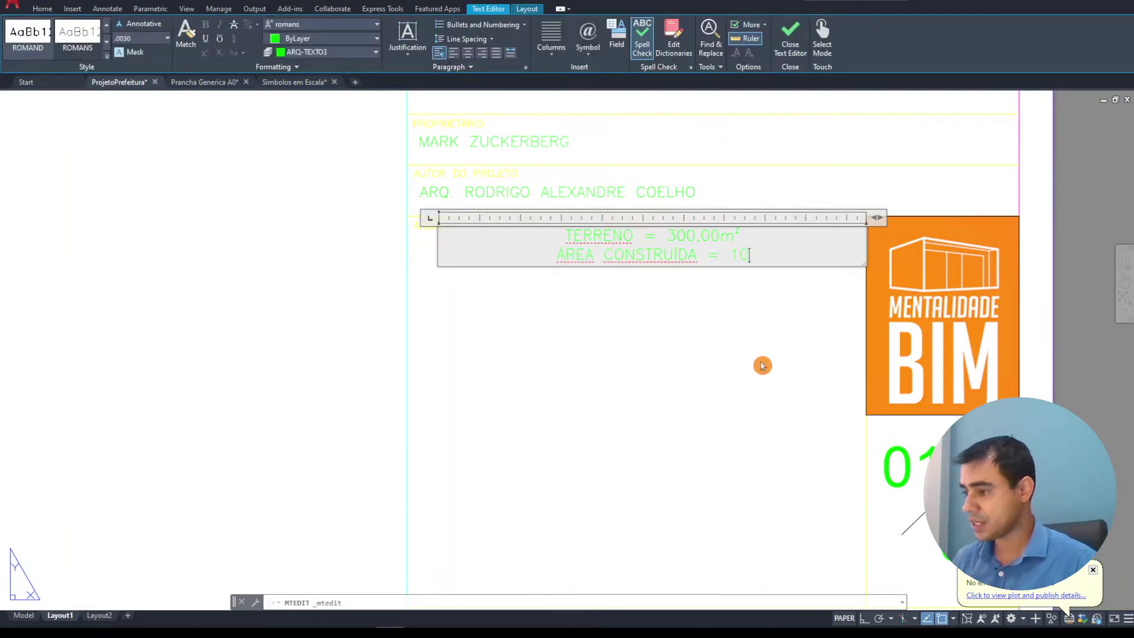
type("9.20m")
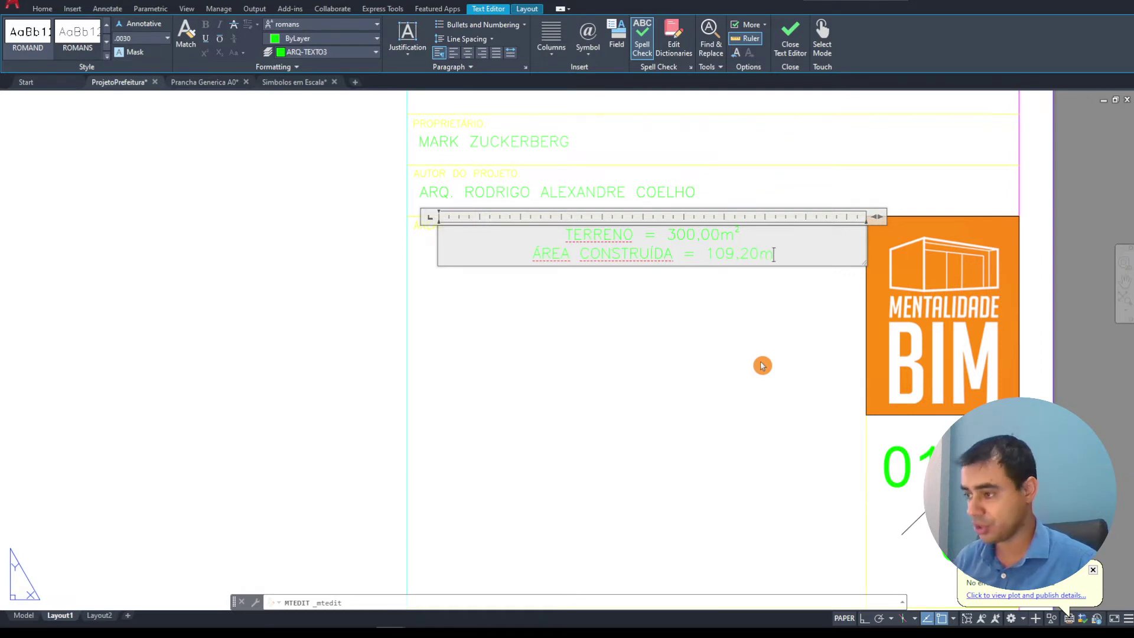
type("²")
key("Return")
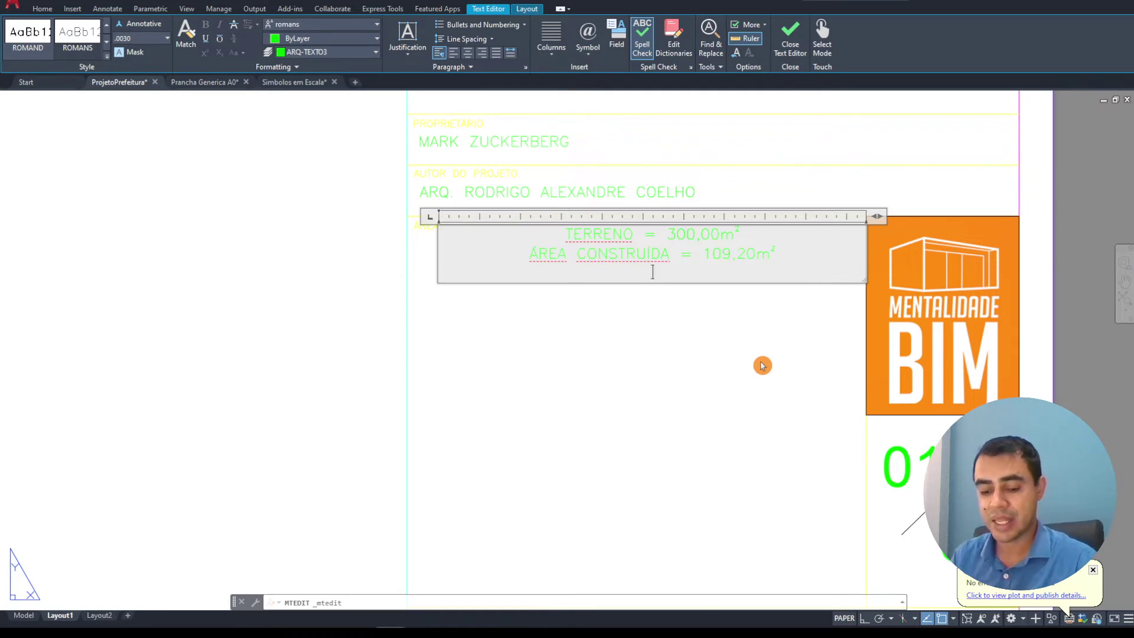
Add empty 'TAXA DE OCUPAÇÃO =' and 'TAXA DE PERMEABILIDADE =' lines and commit the text
key("Return")
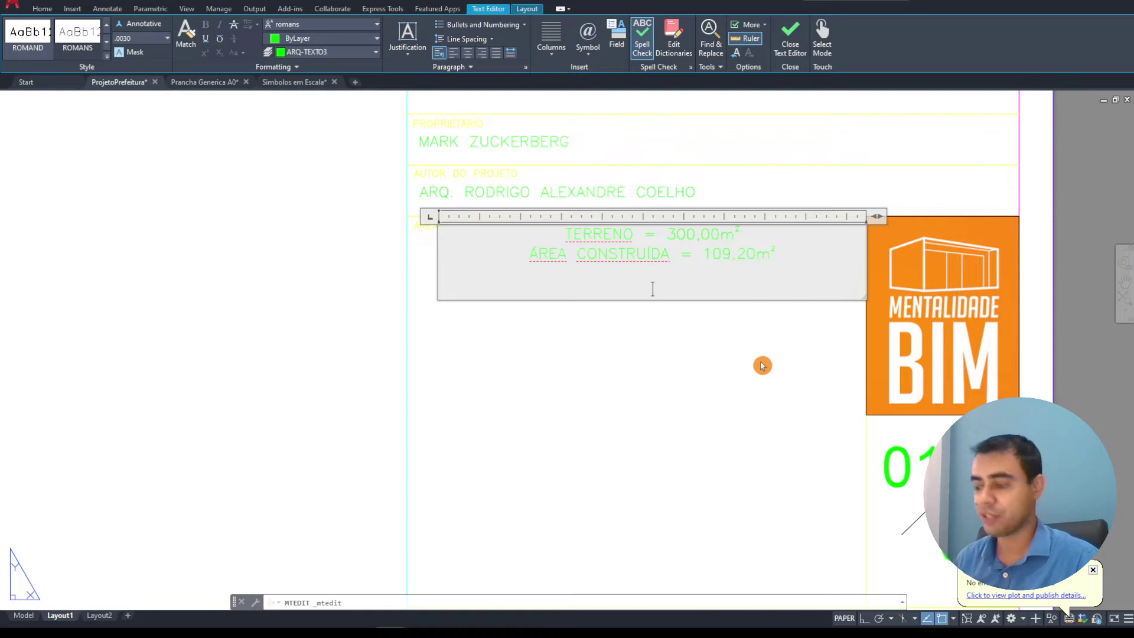
type("TAXA D")
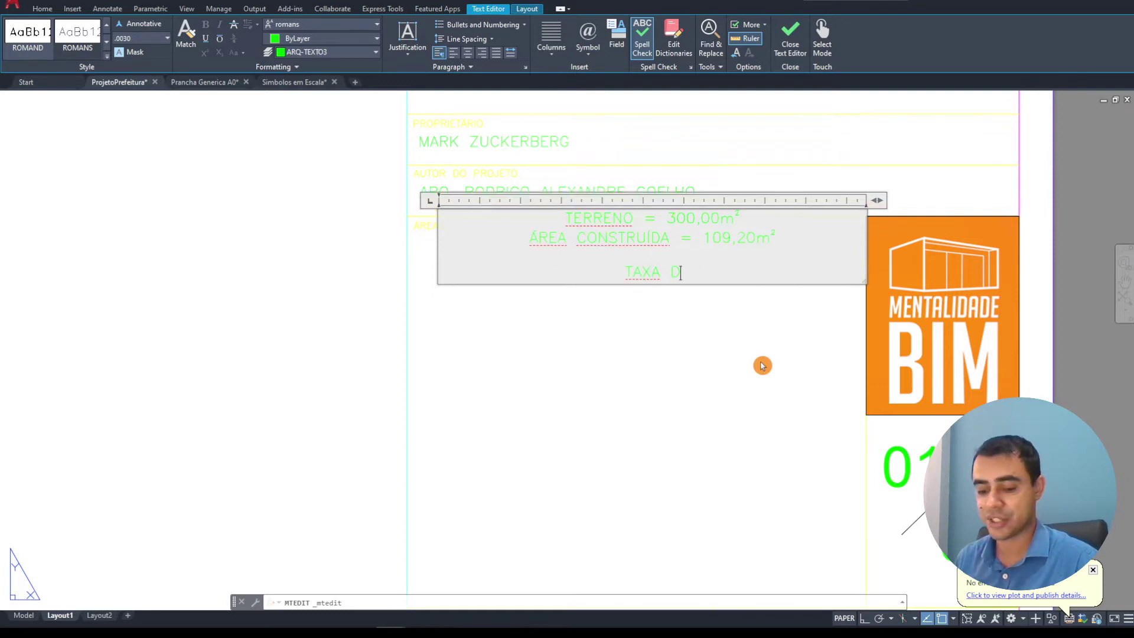
type("E OCUPAÇÃO")
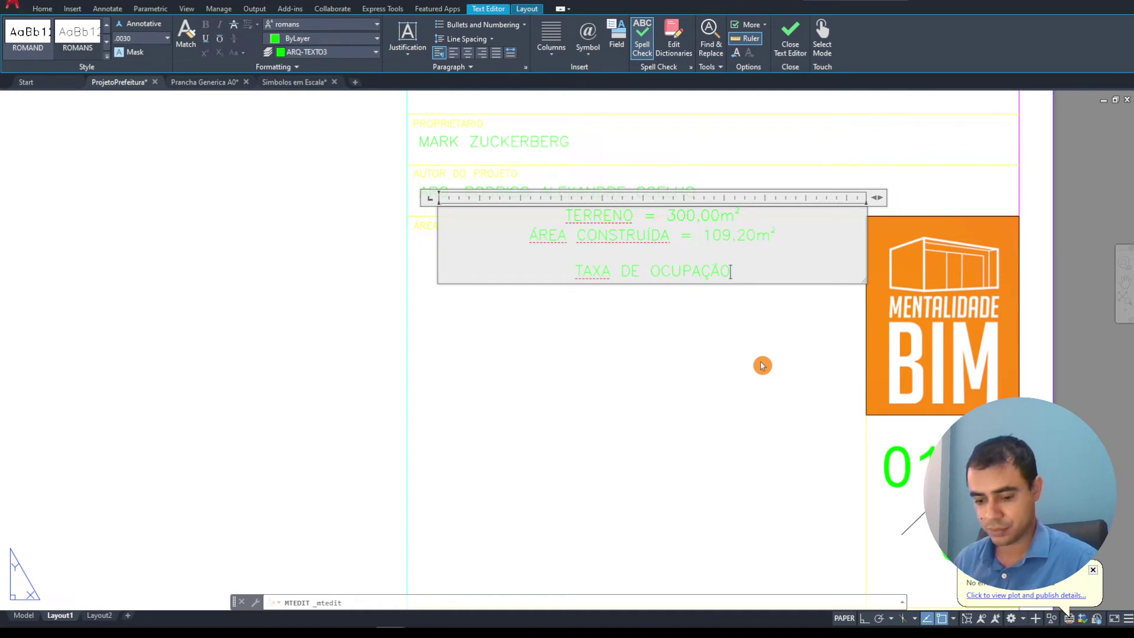
type(" =")
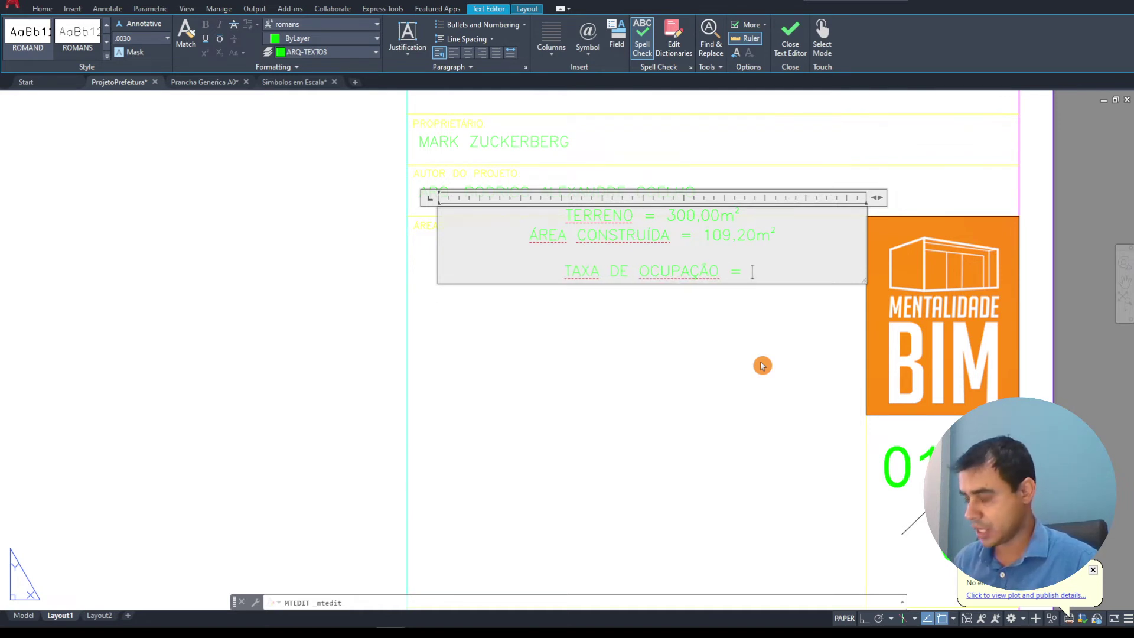
key("Return")
type("TAXA D")
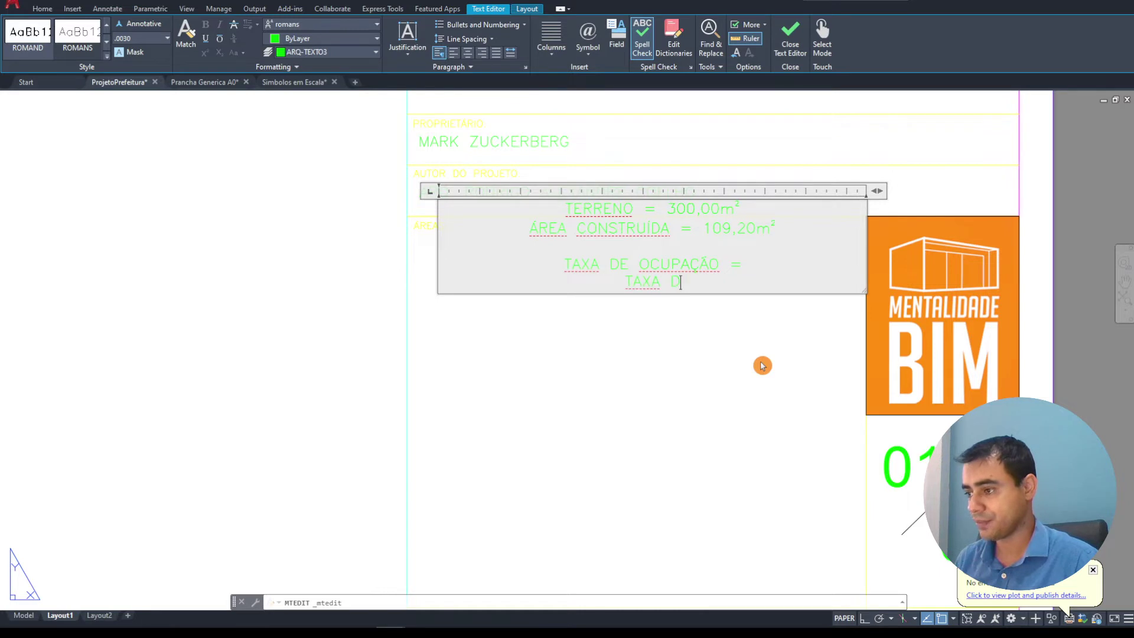
type("E PERMEABILIDAD")
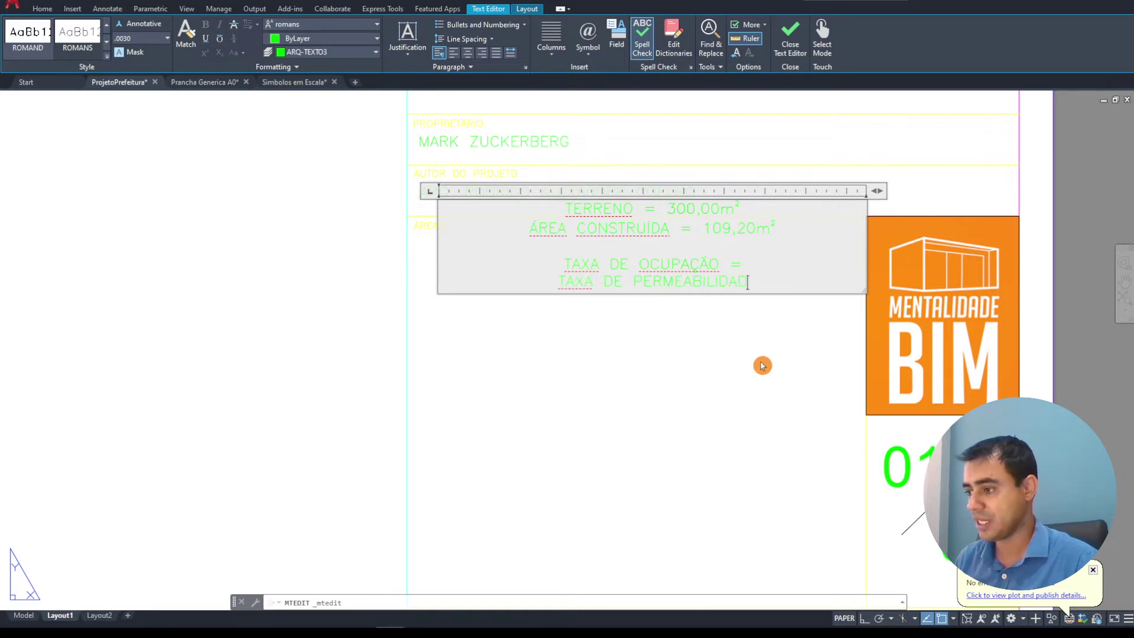
type("E =")
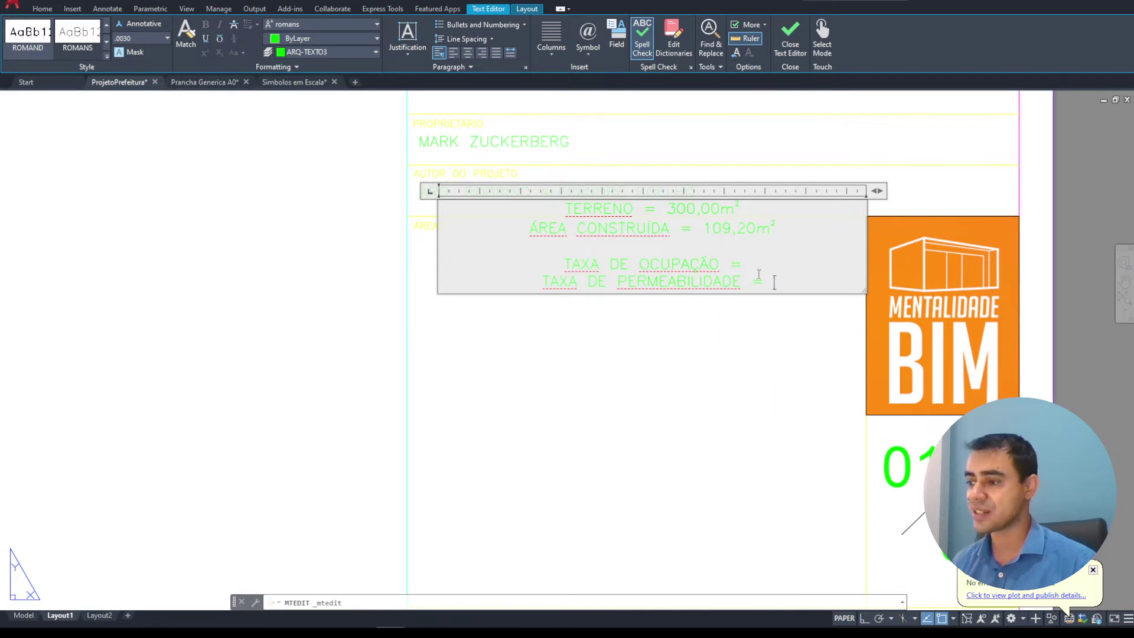
left_click(559, 402)
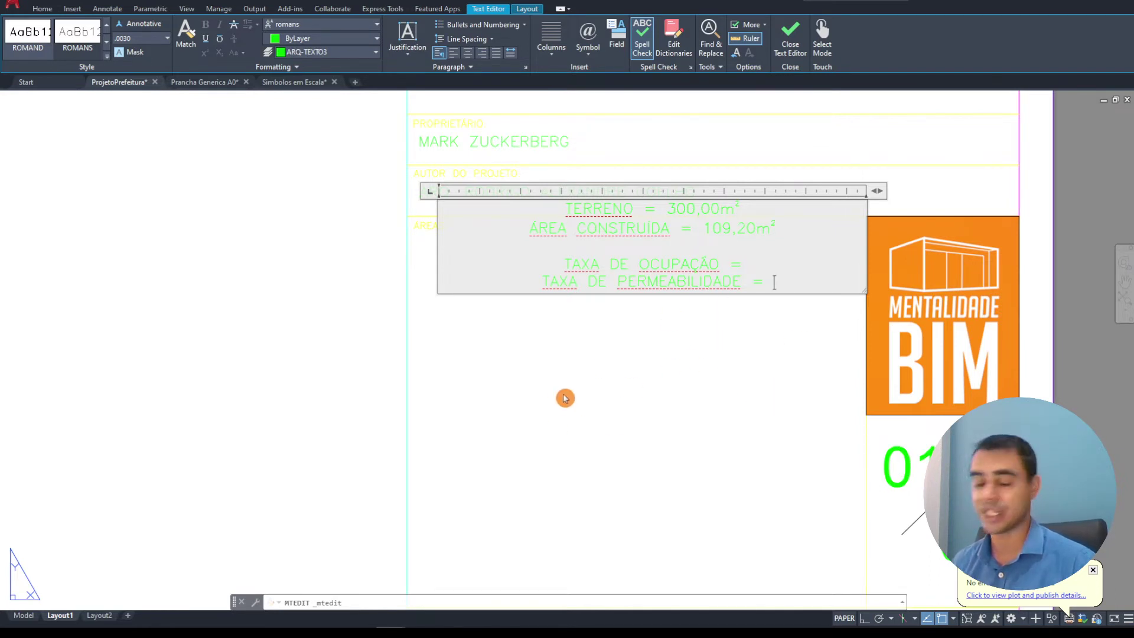
left_click(412, 423)
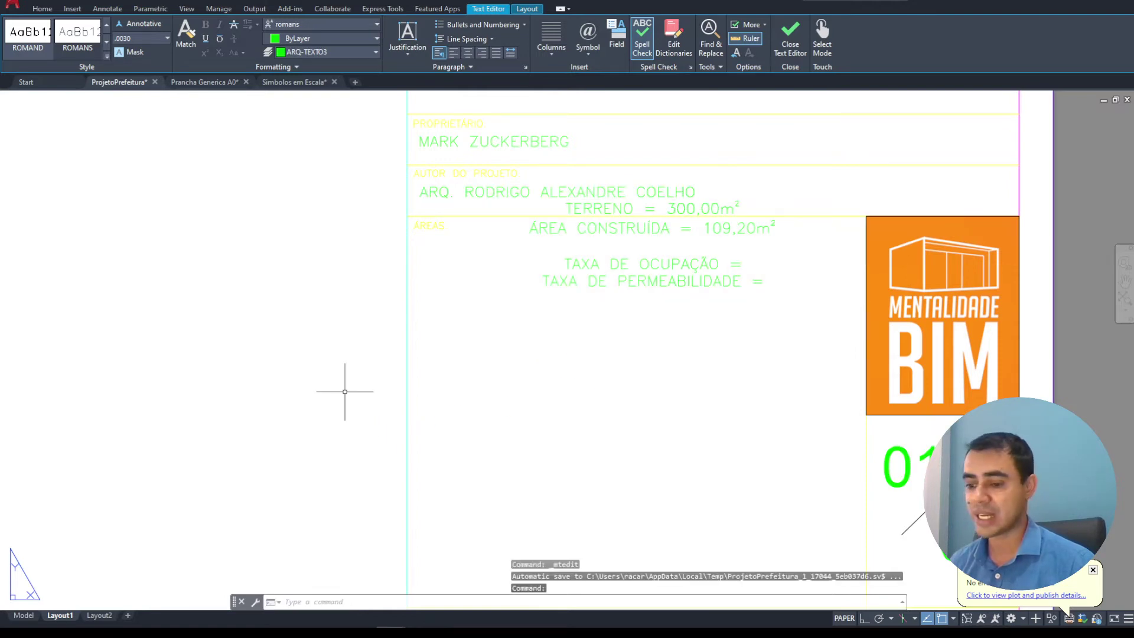
Zoom model space to the plan's PERMEÁVEL, ÁREA CONSTRUÍDA and IMPERMEÁVEL labels with the Calculator shown
left_click(24, 615)
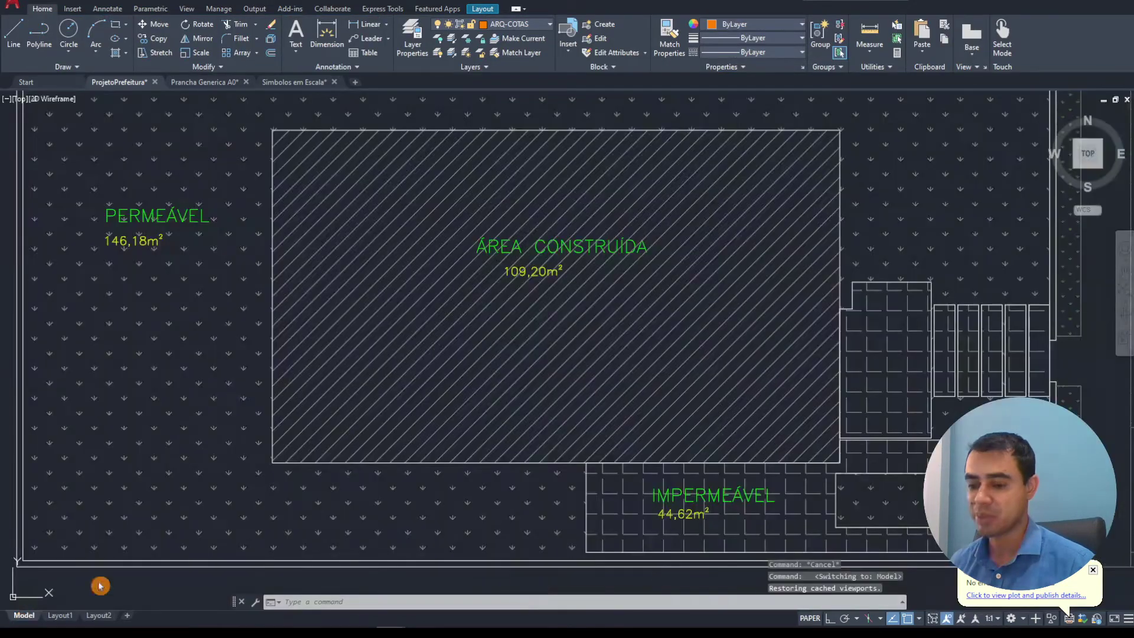
scroll(588, 369, "down", 2)
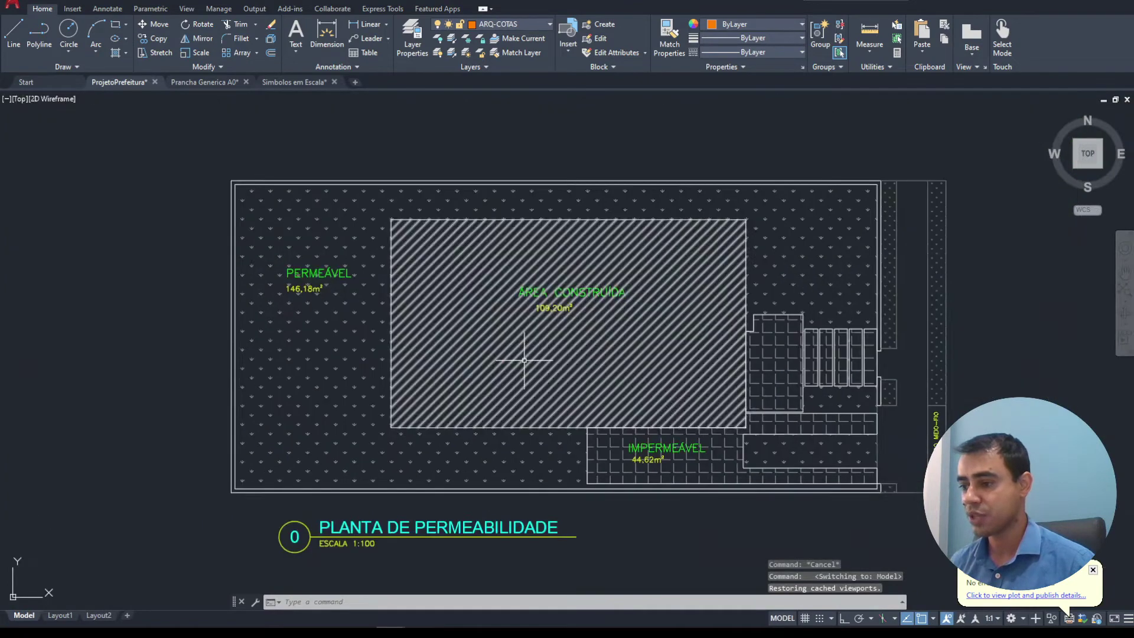
middle_click_drag(524, 359, 538, 353)
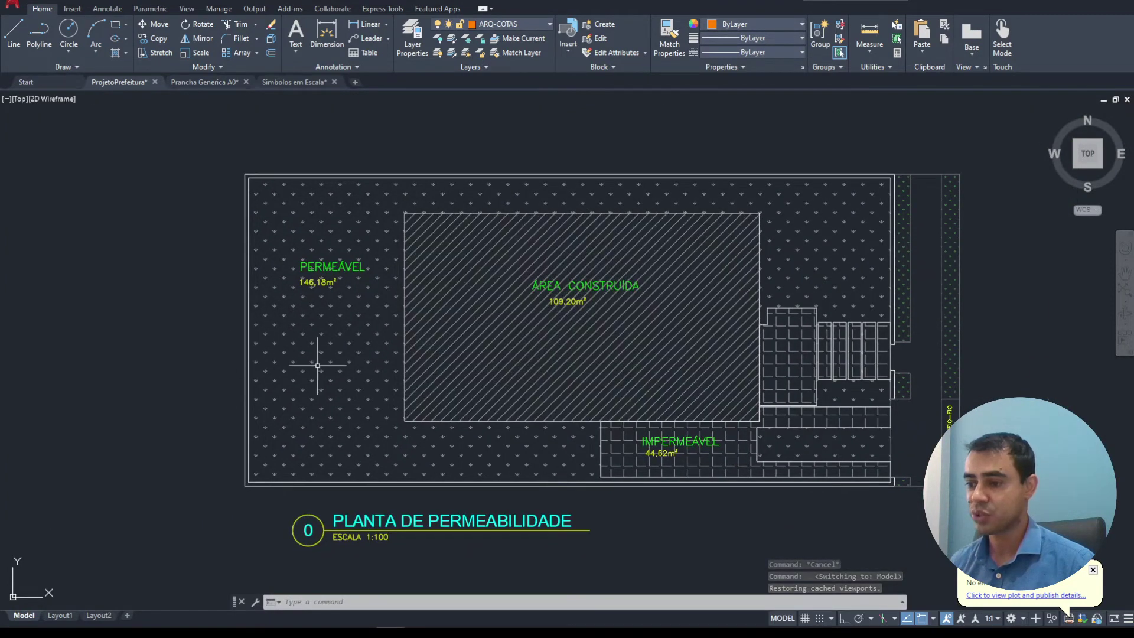
scroll(317, 366, "up", 2)
middle_click_drag(319, 366, 306, 368)
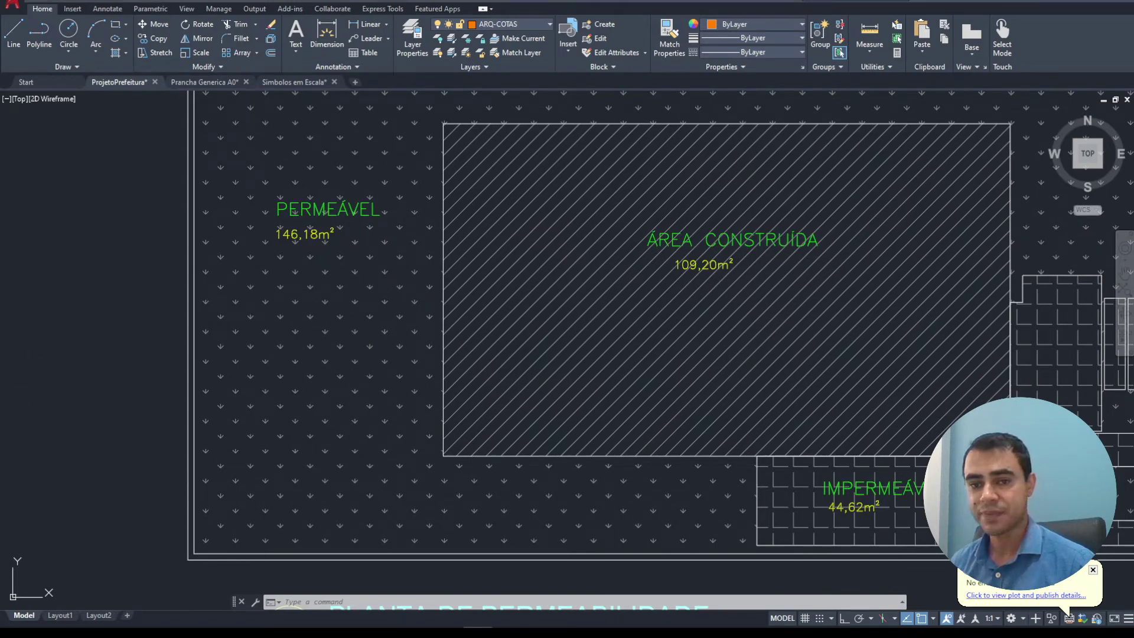
mouse_move(0, 224)
left_mouse_down()
mouse_move(473, 253)
mouse_move(485, 233)
left_mouse_up()
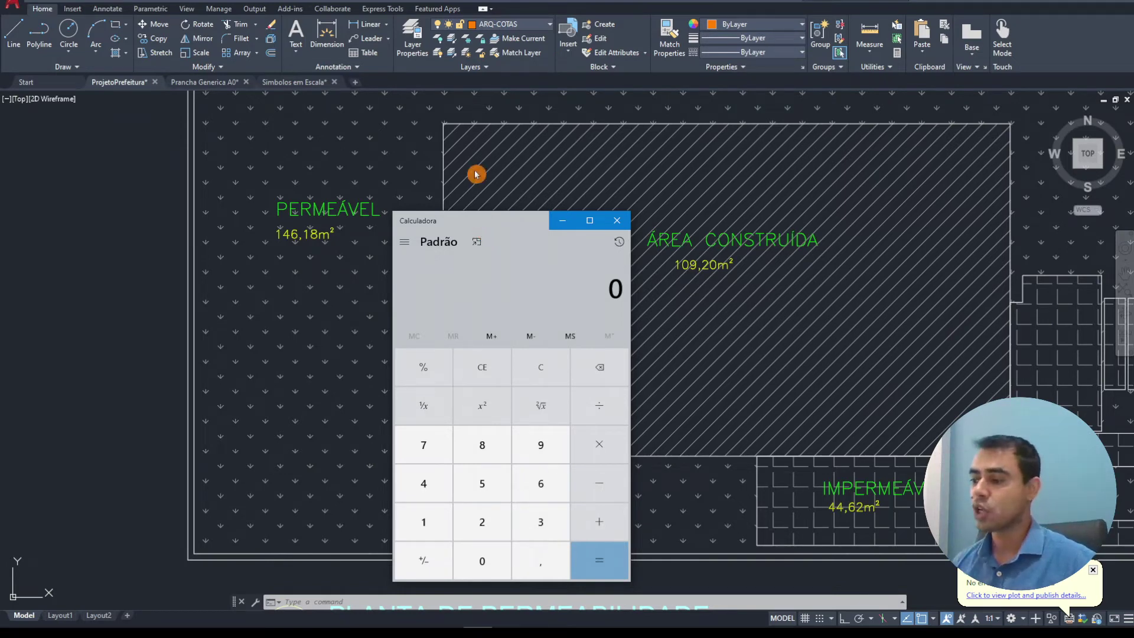
Calculate the occupancy rate 109,20 ÷ 300 × 100 = 36,4 in the Calculator
left_click_drag(513, 225, 265, 188)
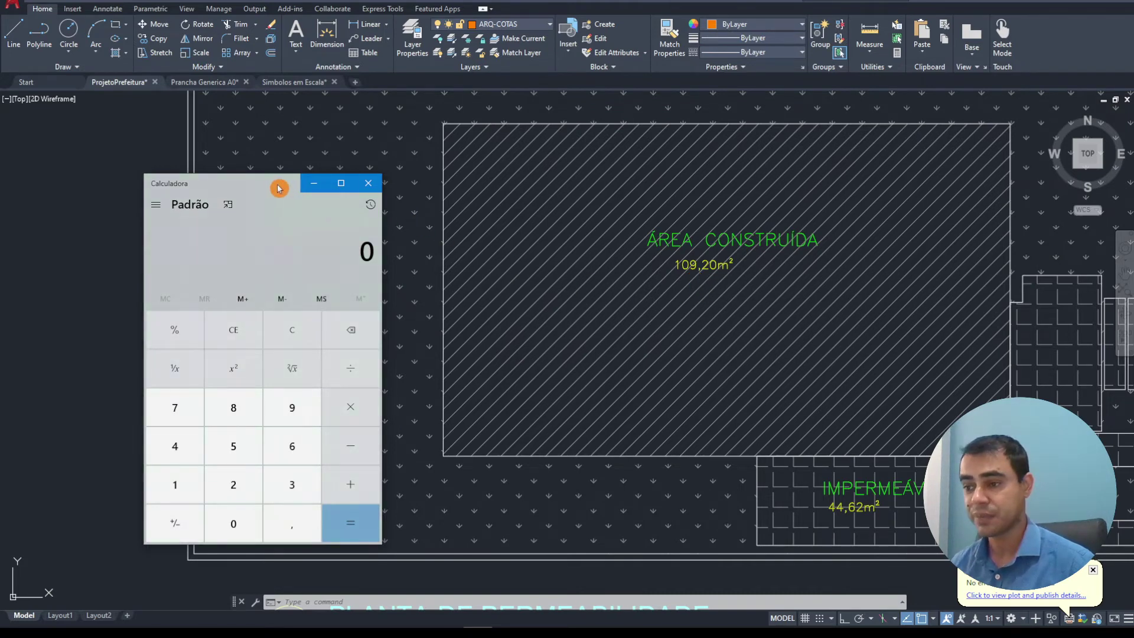
mouse_move(277, 188)
left_mouse_down()
mouse_move(441, 166)
mouse_move(428, 152)
left_mouse_up()
type("10")
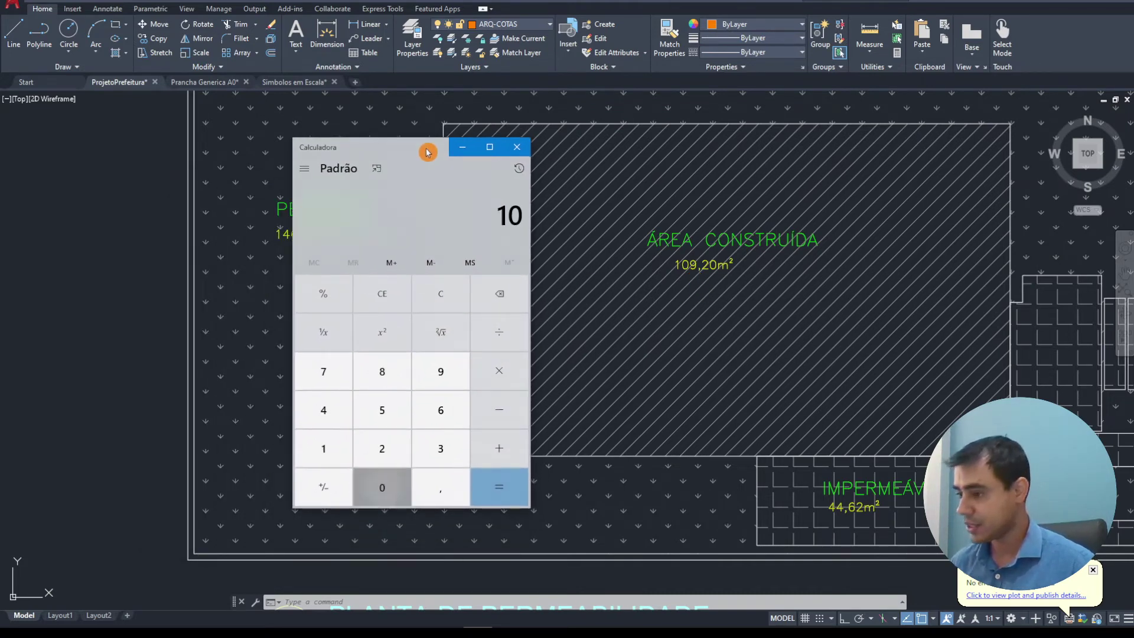
type("9,20")
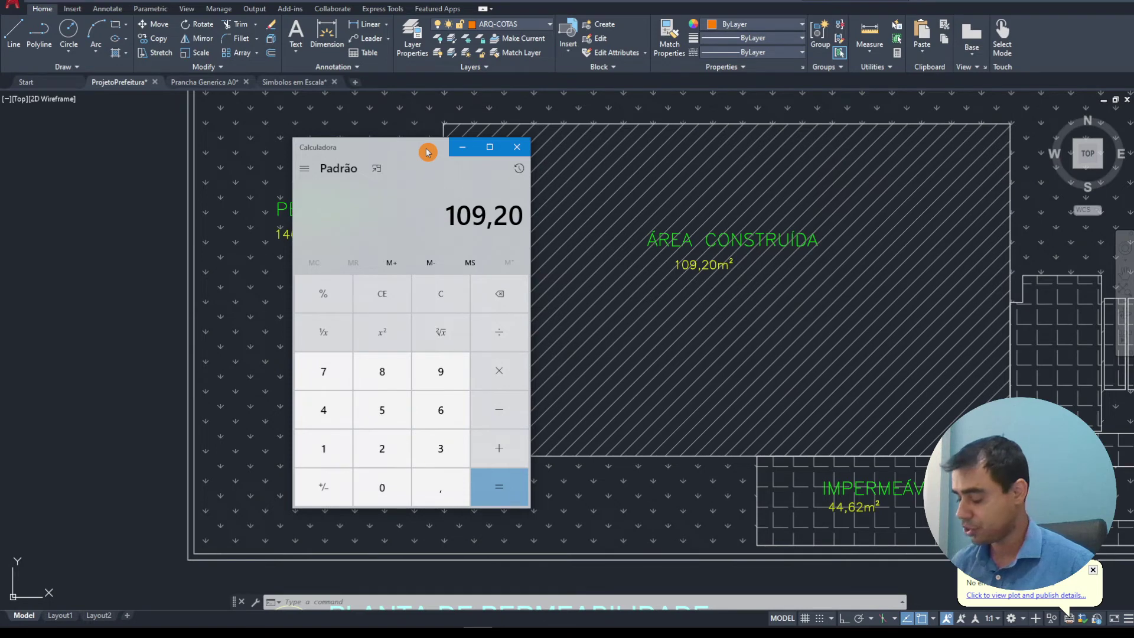
key("slash")
type("300")
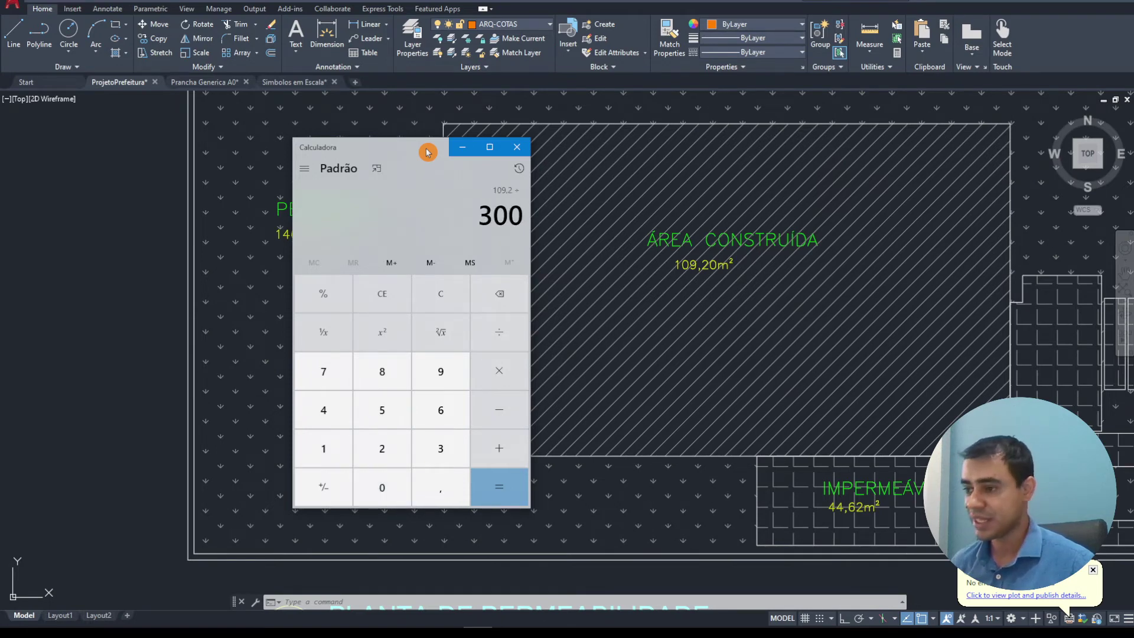
key("Return")
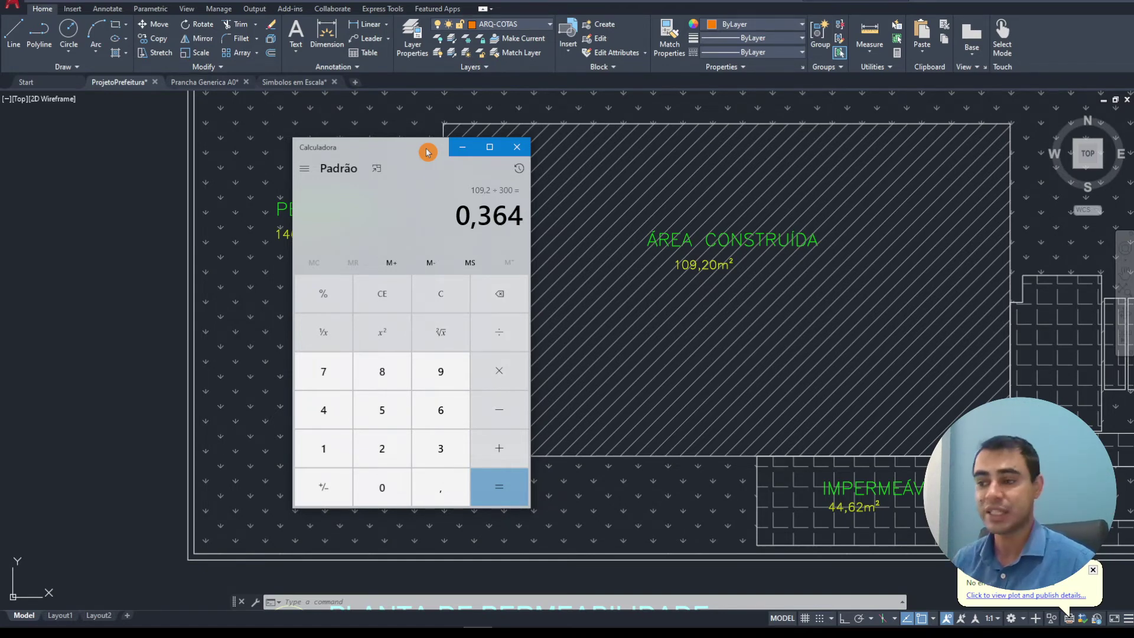
type("1")
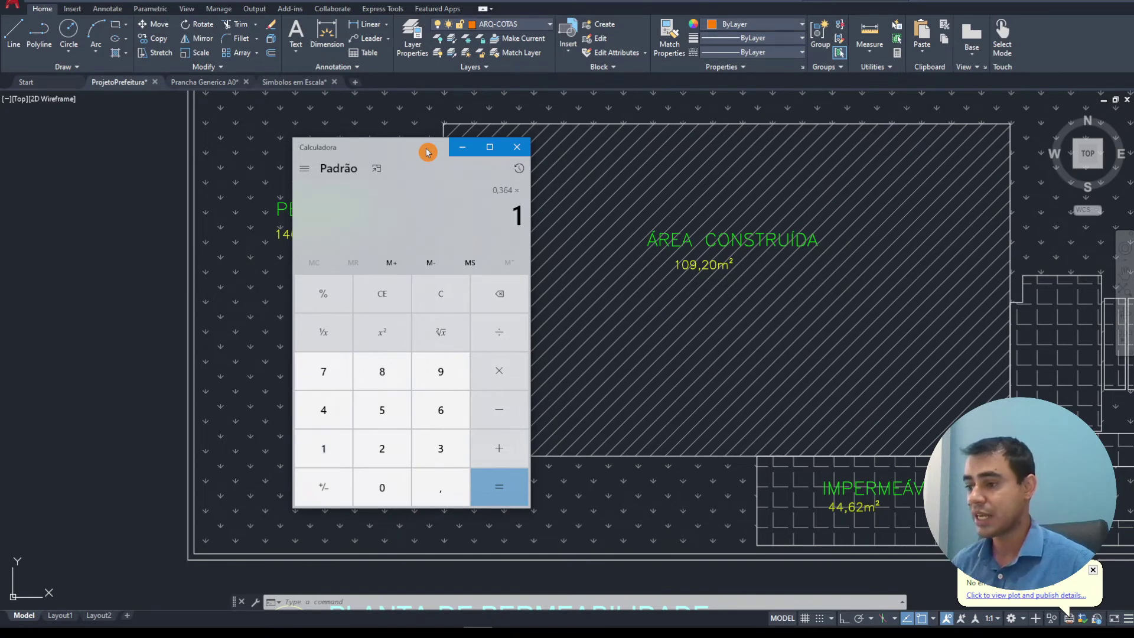
type("00")
key("Return")
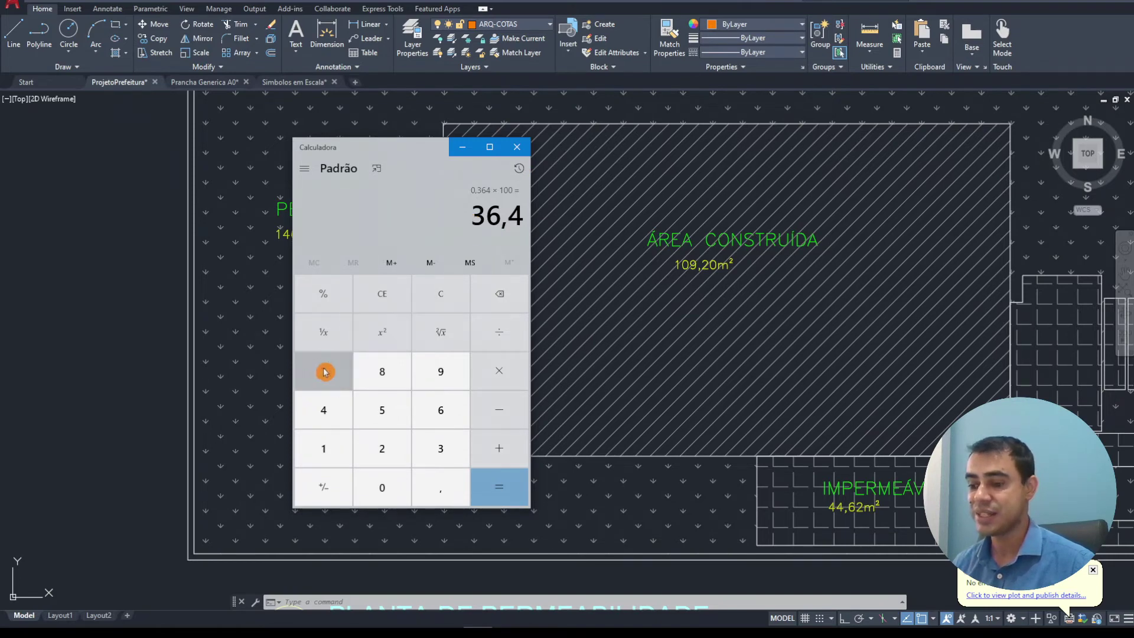
left_click(125, 527)
Enter 36,40% after 'TAXA DE OCUPAÇÃO =' in the Layout1 areas text
left_click(61, 615)
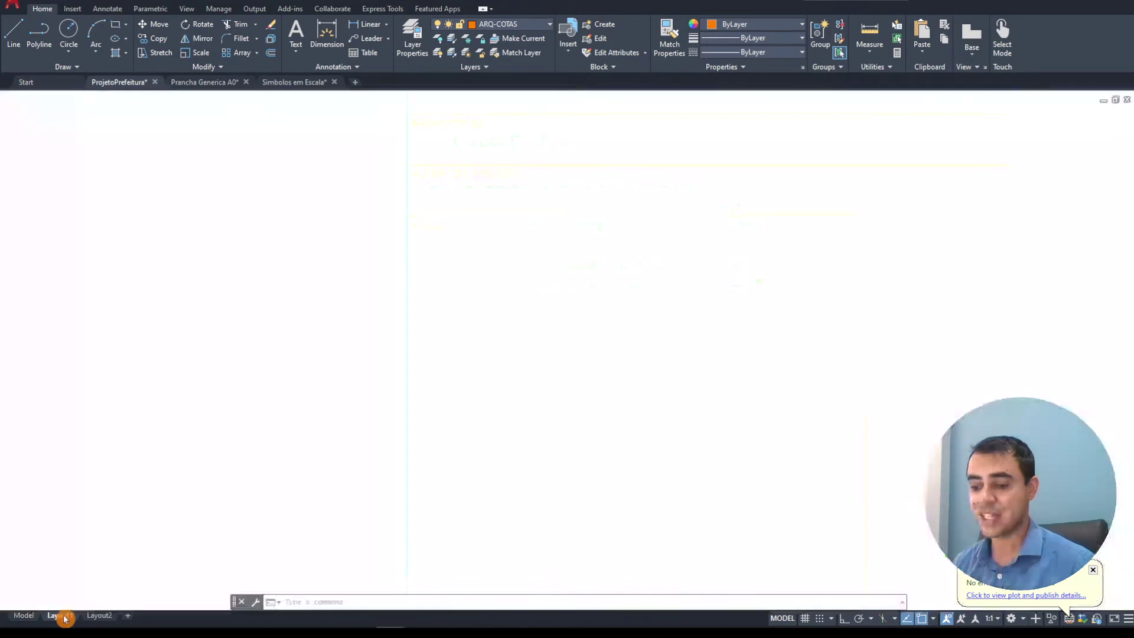
left_click(732, 262)
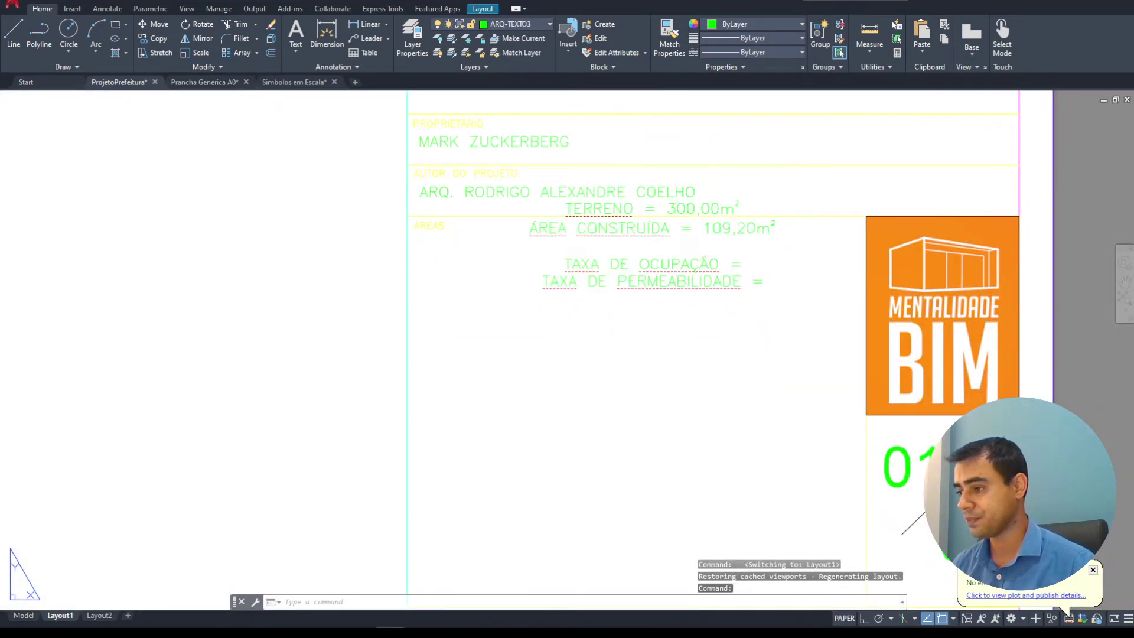
double_click(767, 263)
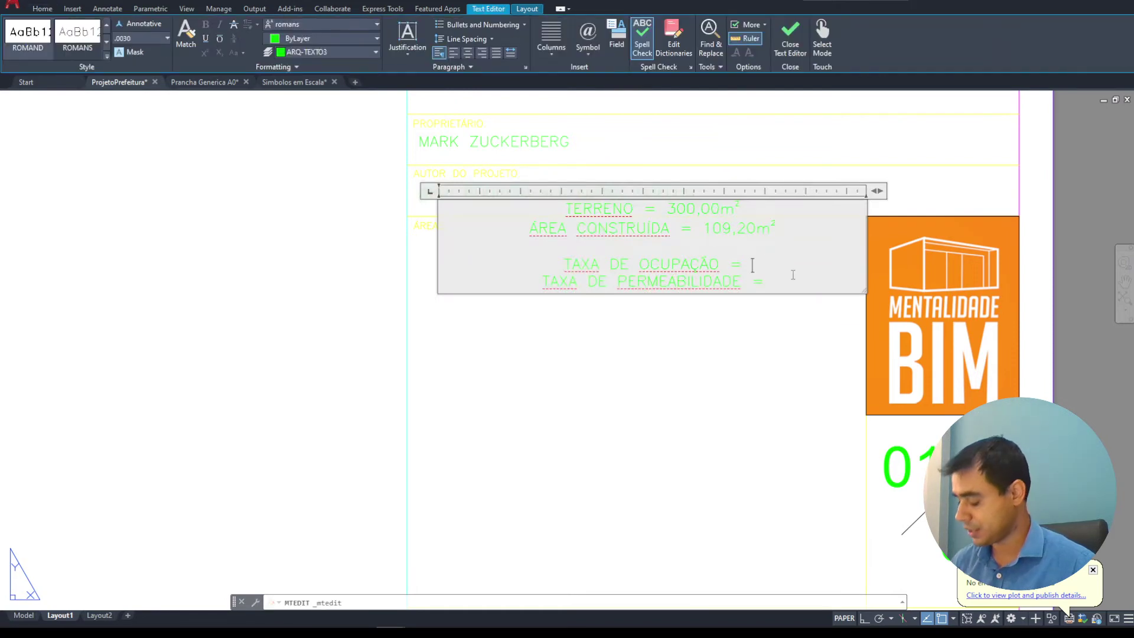
type("36,40")
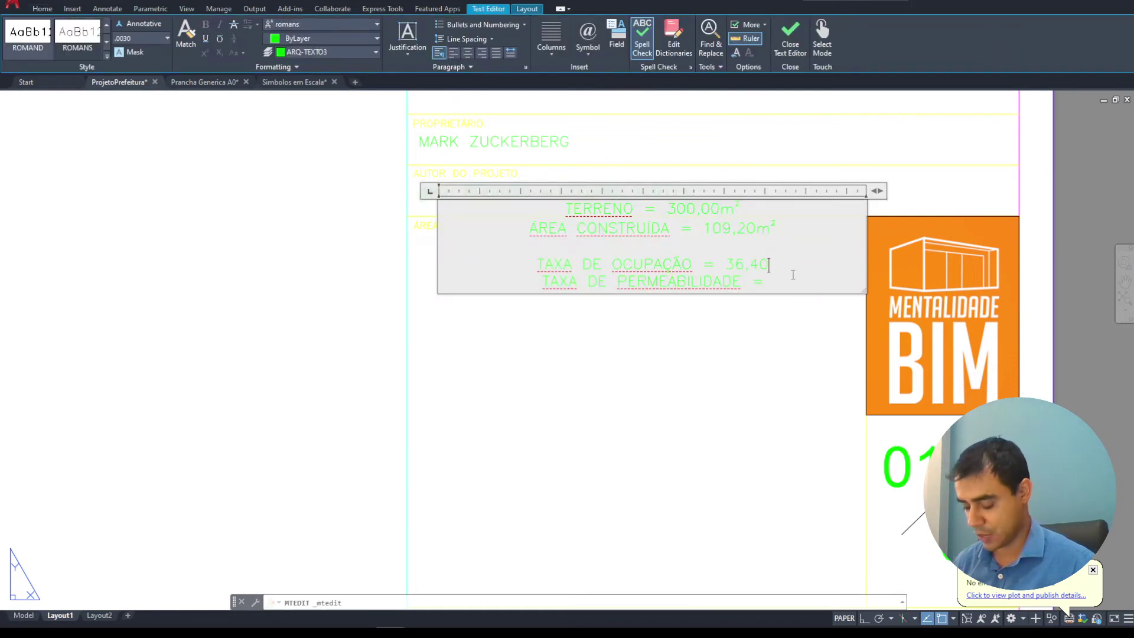
type("%")
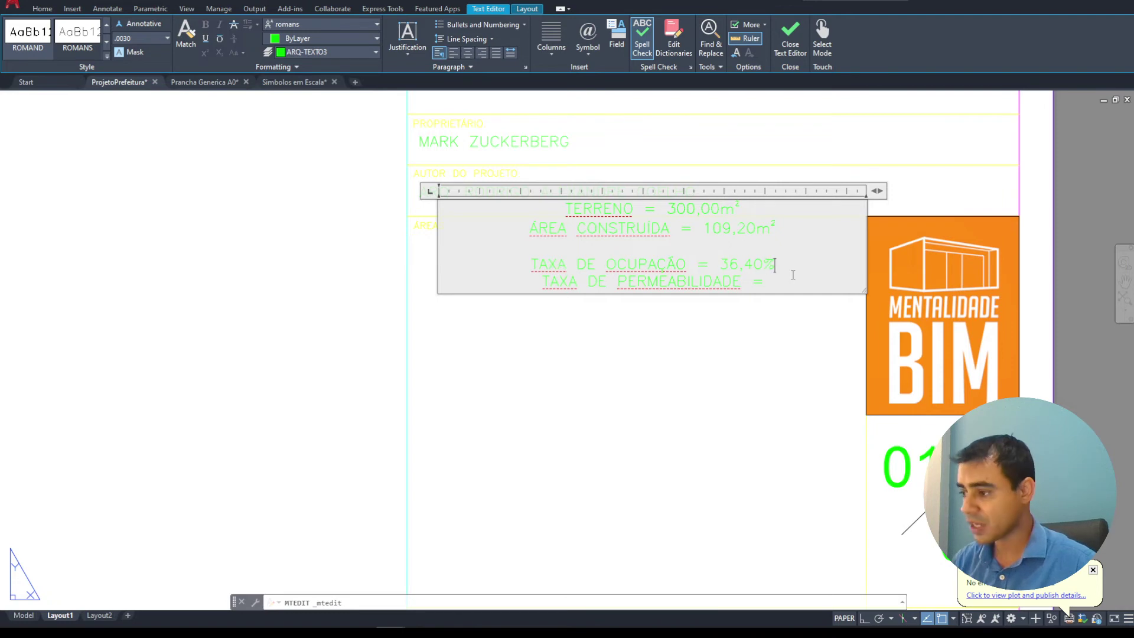
left_click(738, 377)
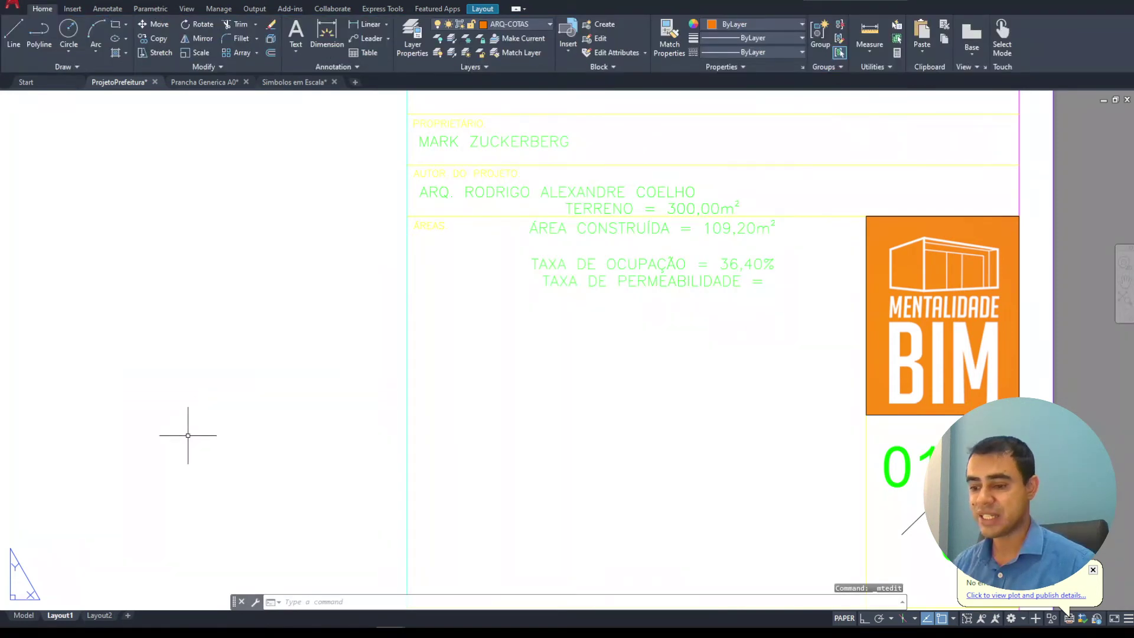
left_click(23, 615)
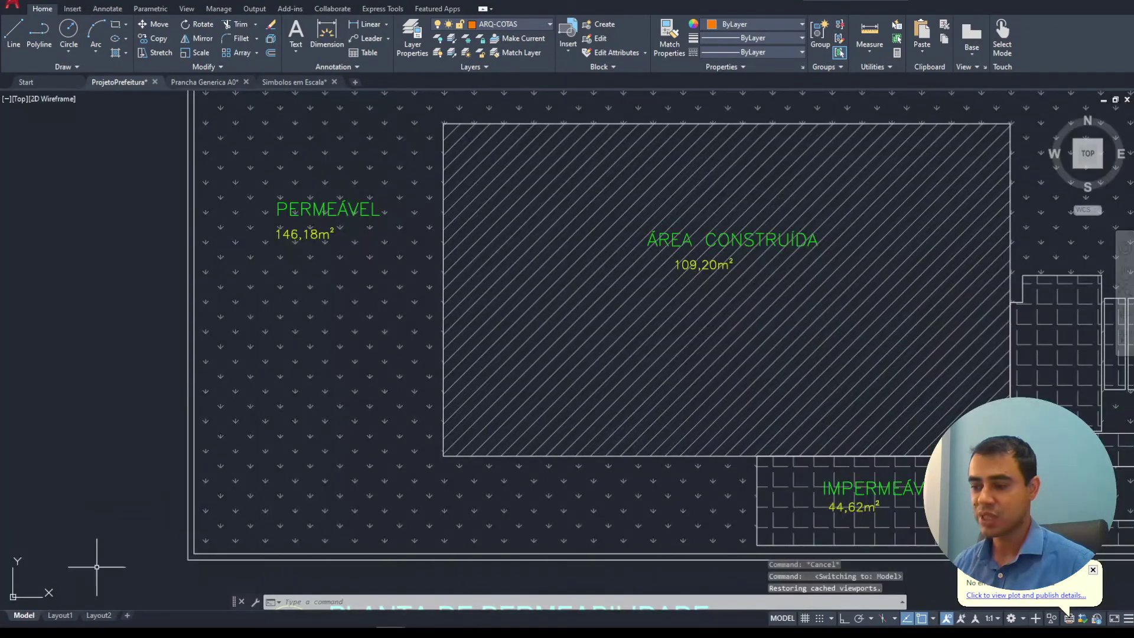
Calculate the permeability rate 146,18 ÷ 300 × 100 = 48,73 in the Calculator
key("alt+Tab")
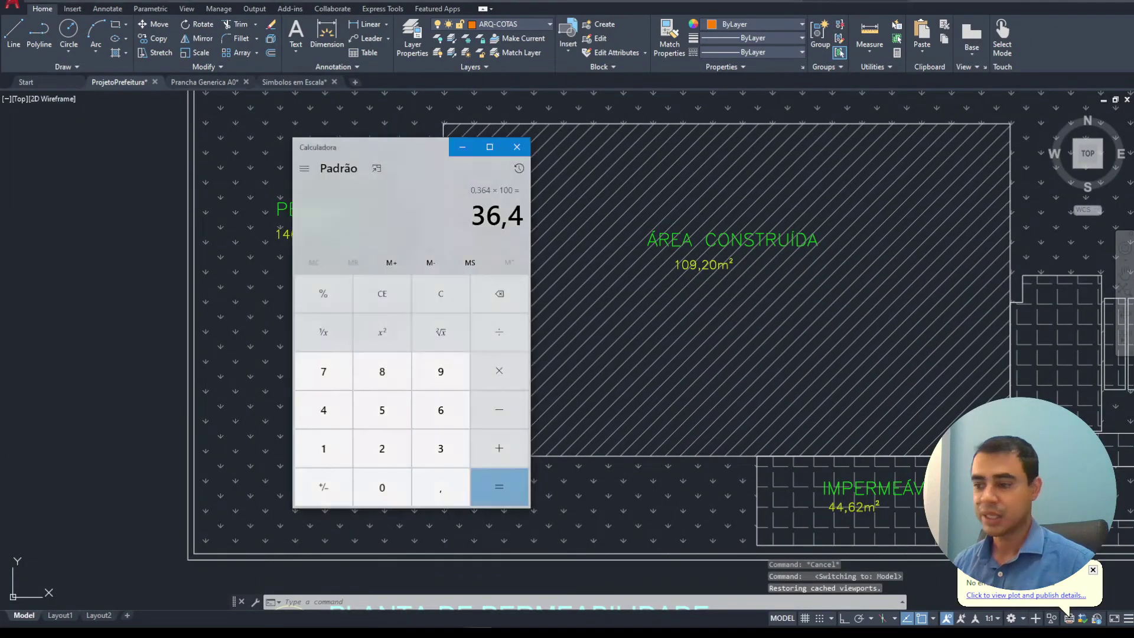
mouse_move(410, 150)
left_mouse_down()
mouse_move(521, 231)
mouse_move(531, 129)
left_mouse_up()
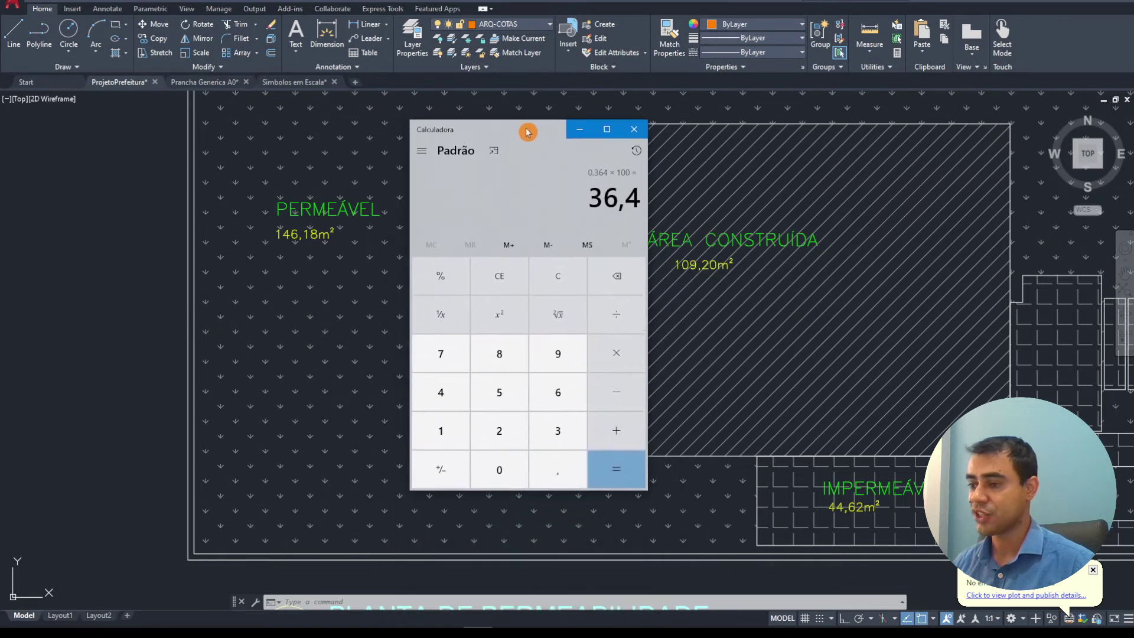
key("Escape")
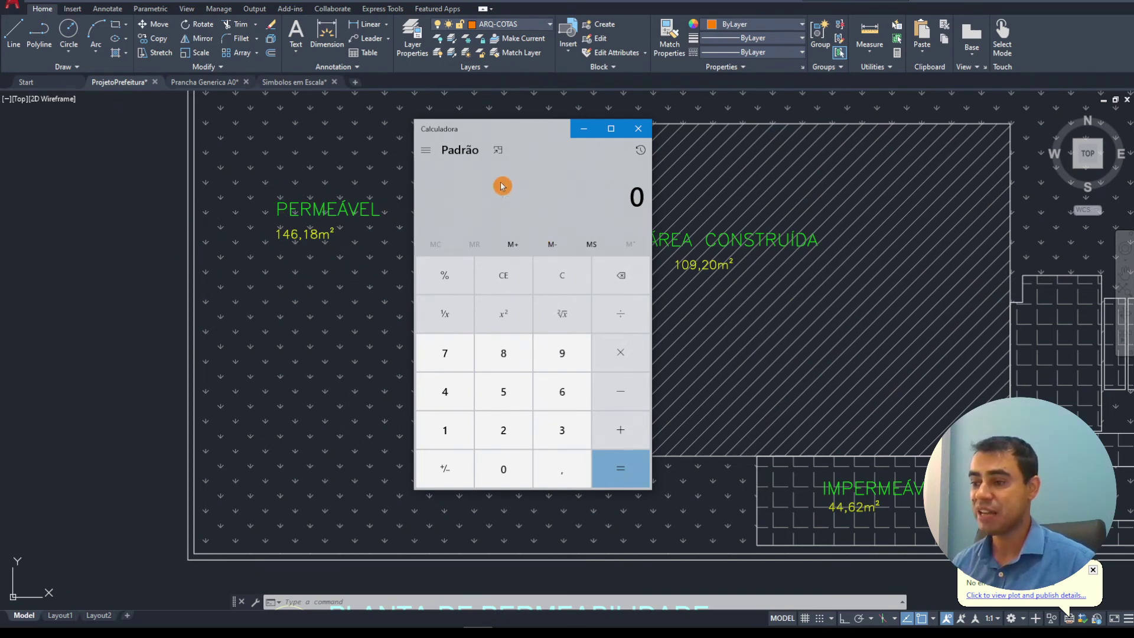
type("146")
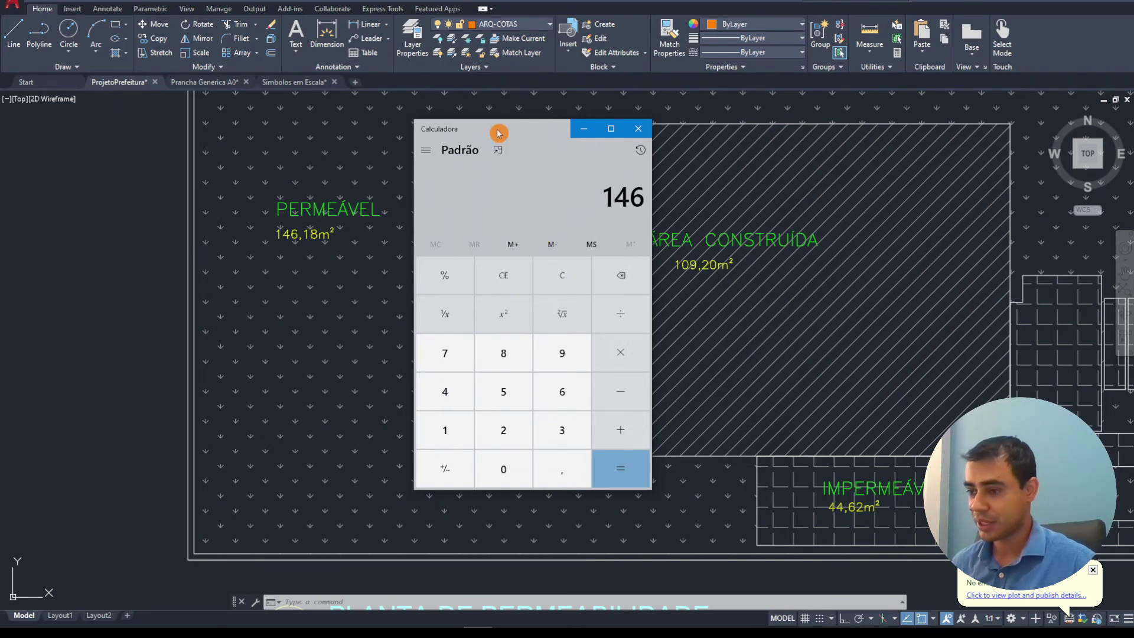
type(",18")
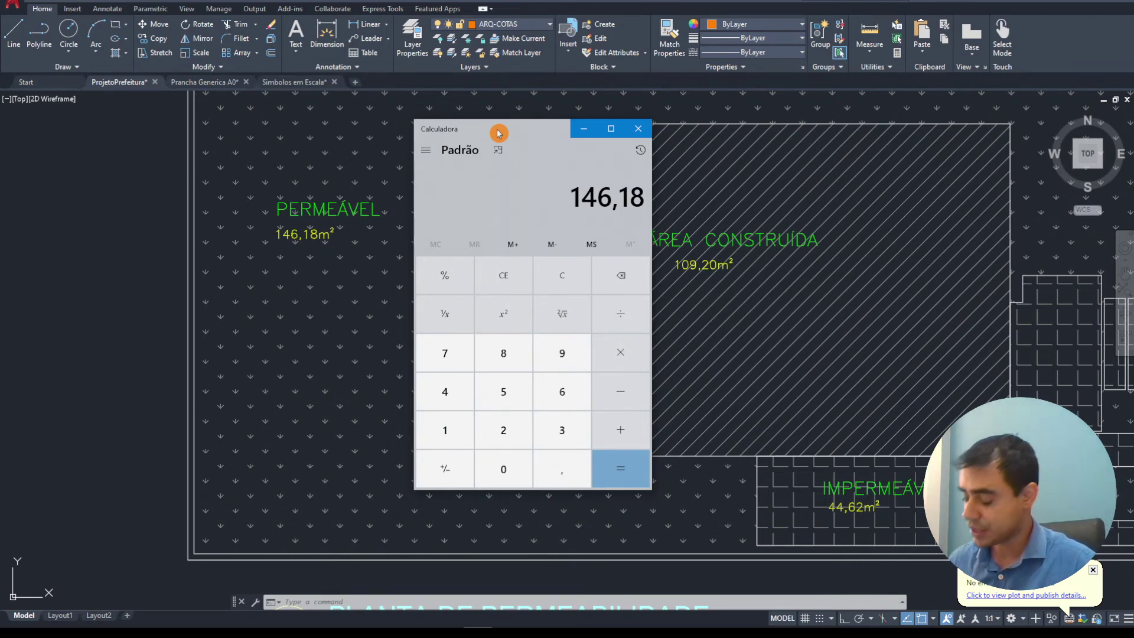
type("/")
type("3")
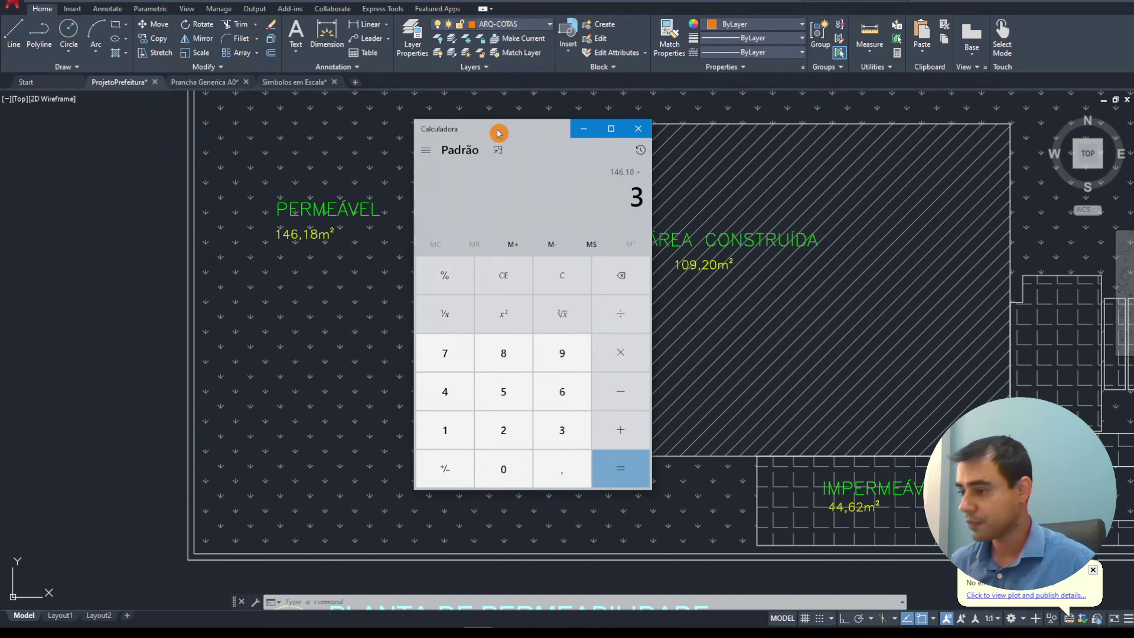
type("00")
key("Return")
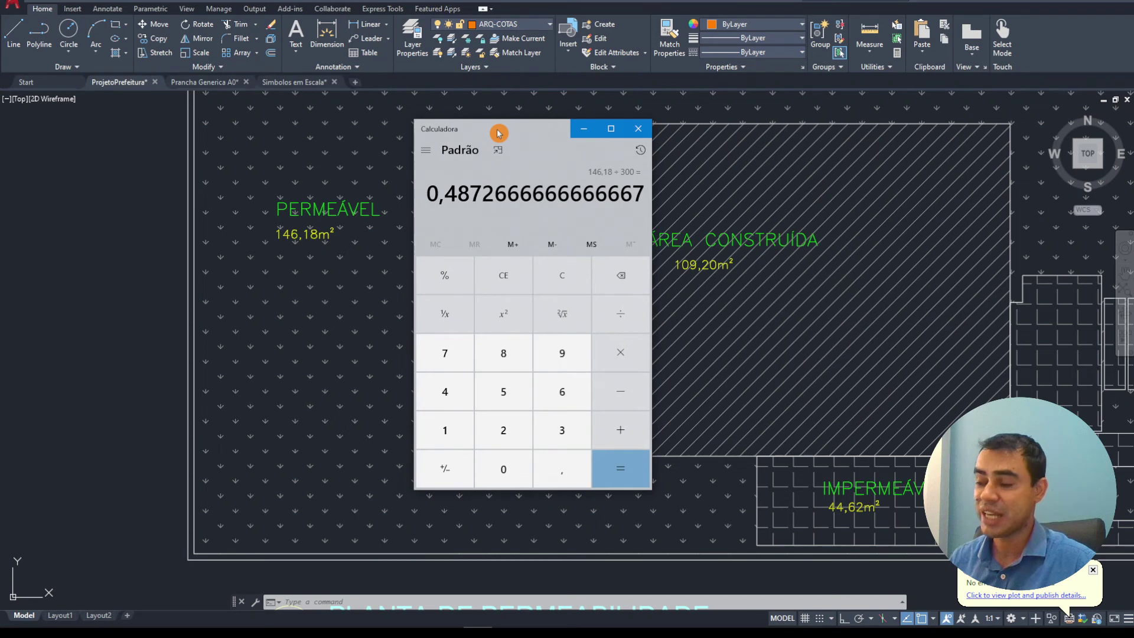
type("*")
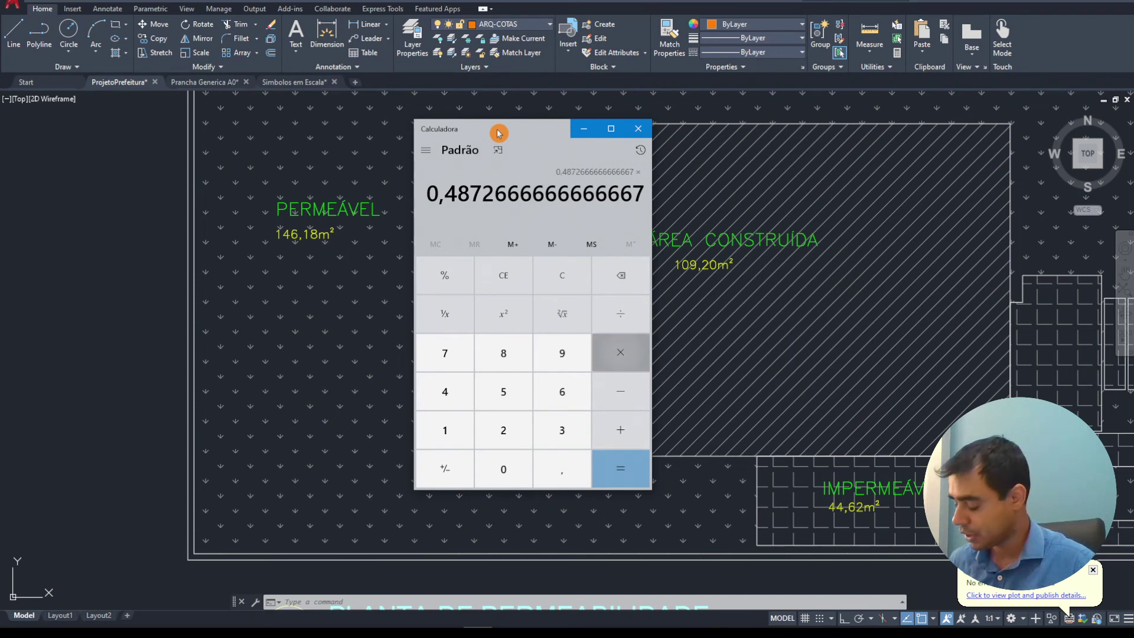
type("100")
key("Return")
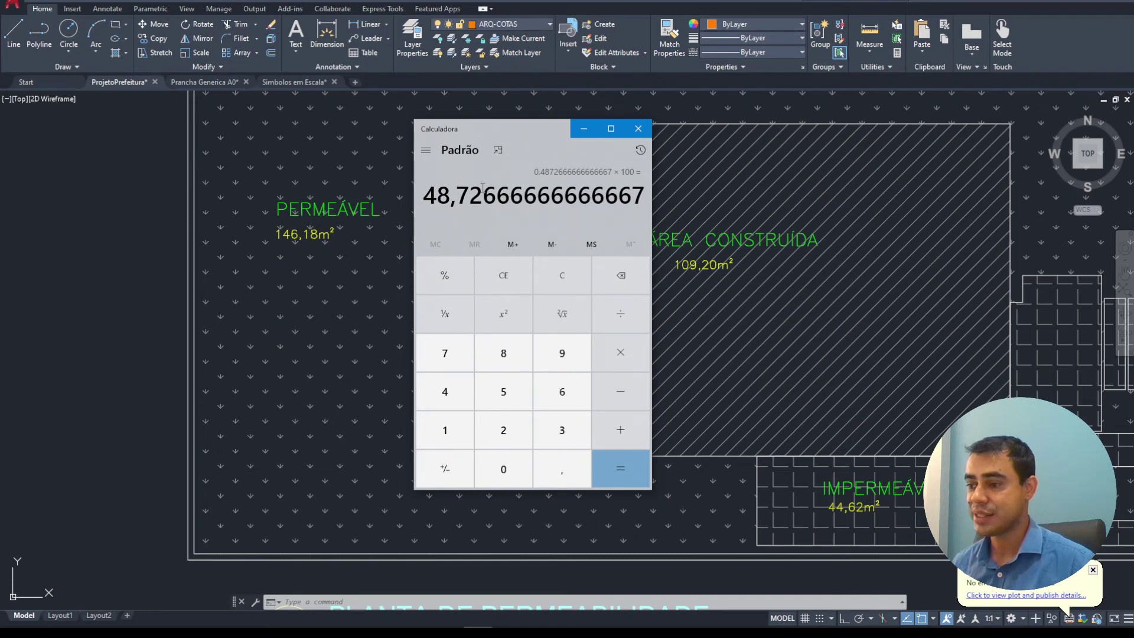
left_click(124, 346)
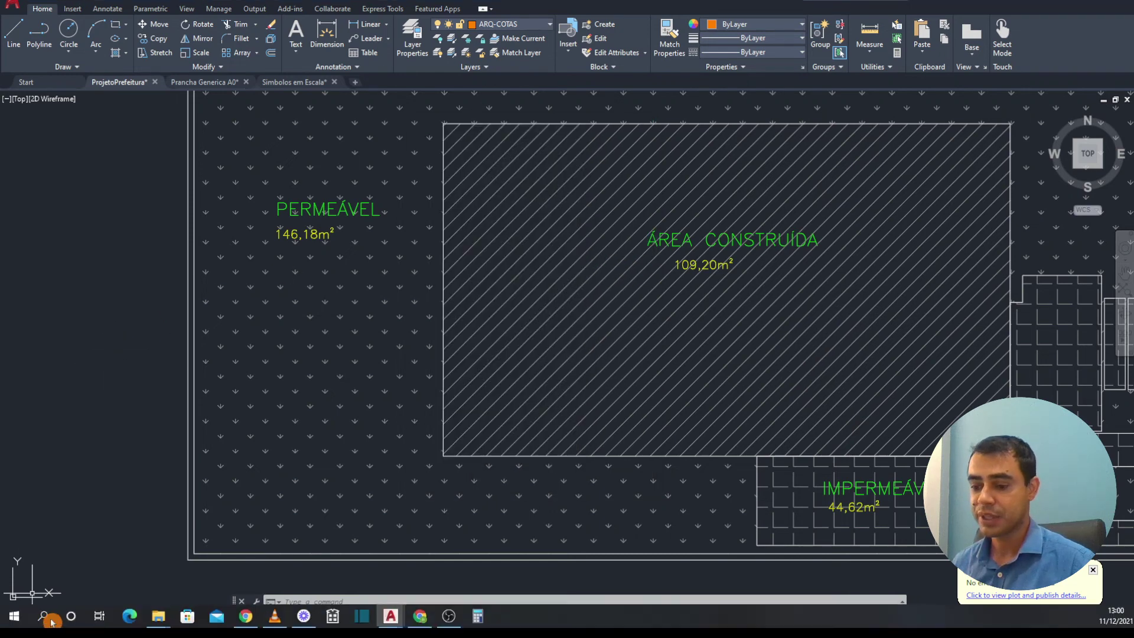
Append 48,73% to the 'TAXA DE PERMEABILIDADE =' line of the Layout1 areas text
left_click(60, 615)
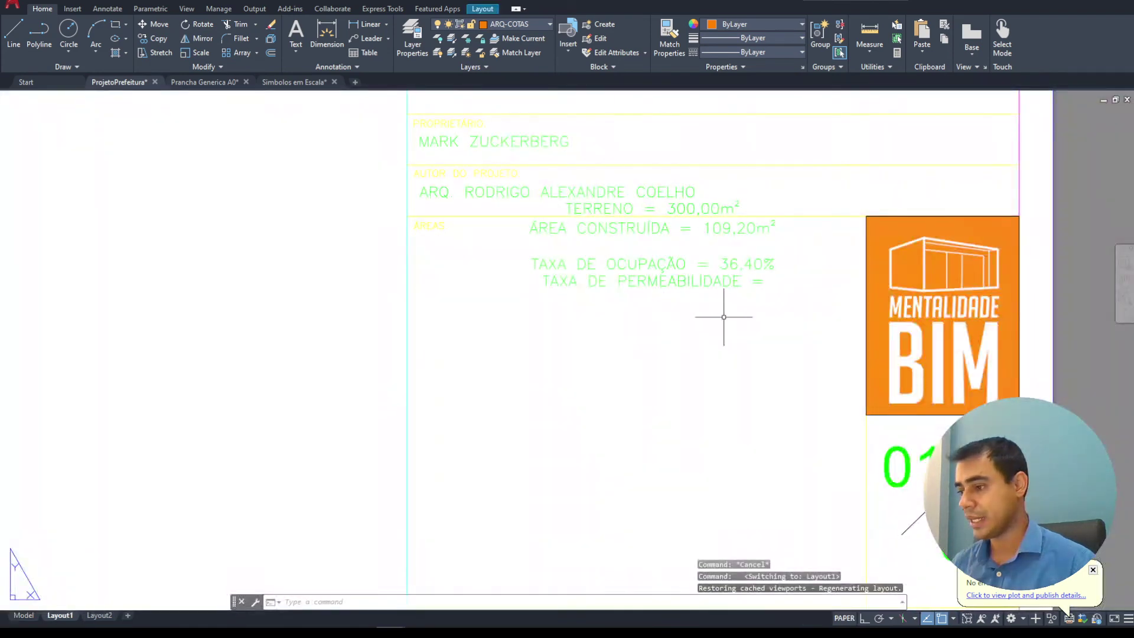
left_click(736, 284)
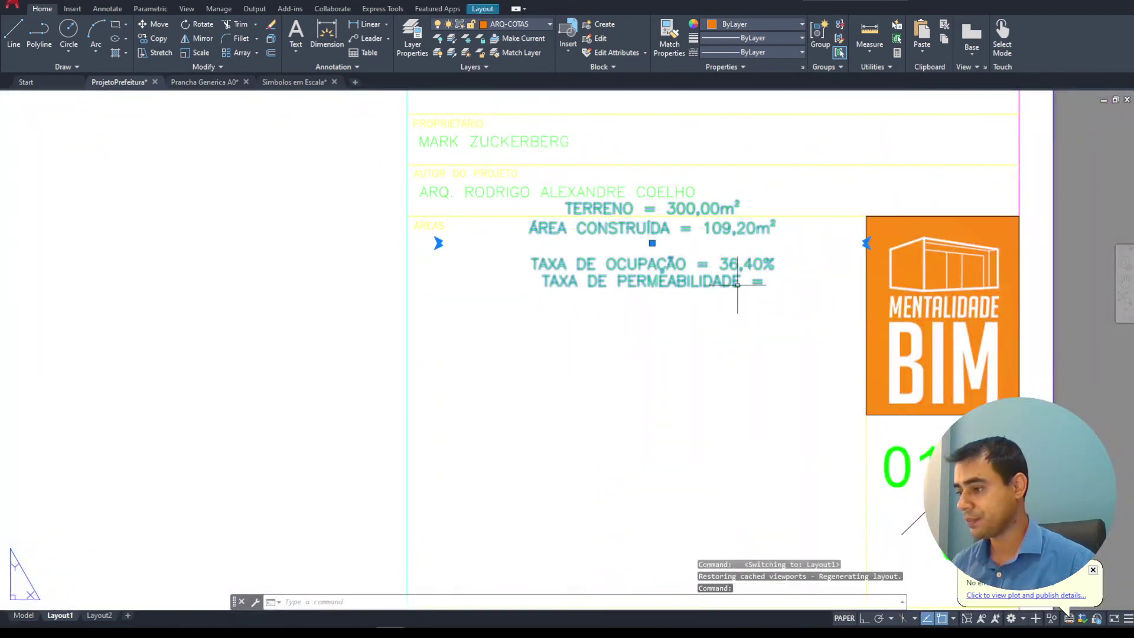
double_click(661, 269)
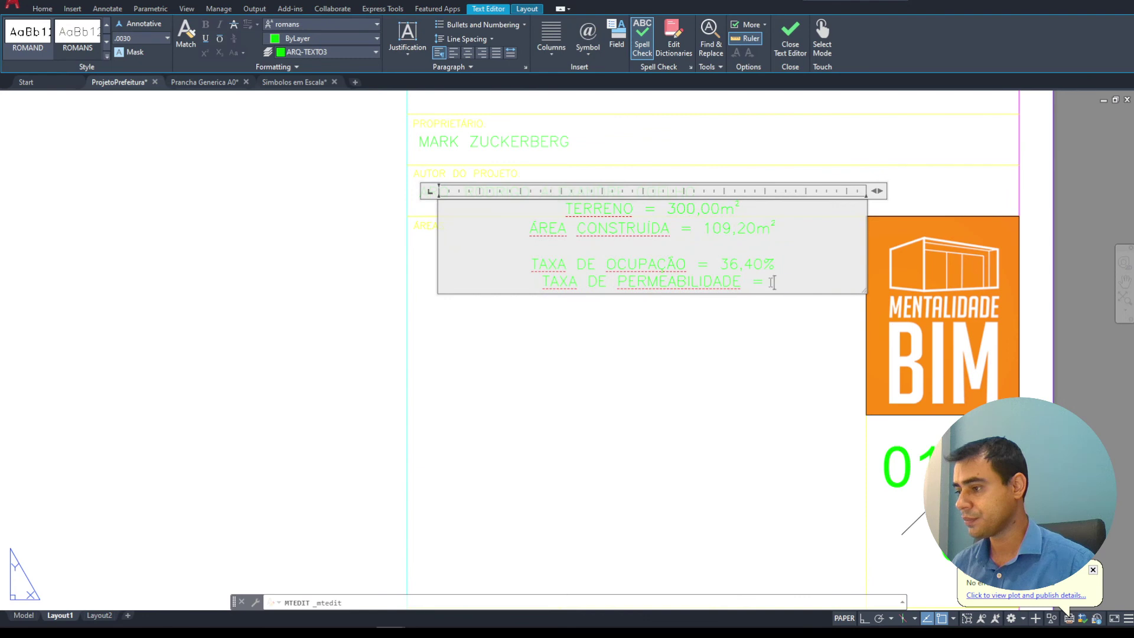
left_click(845, 303)
type("48")
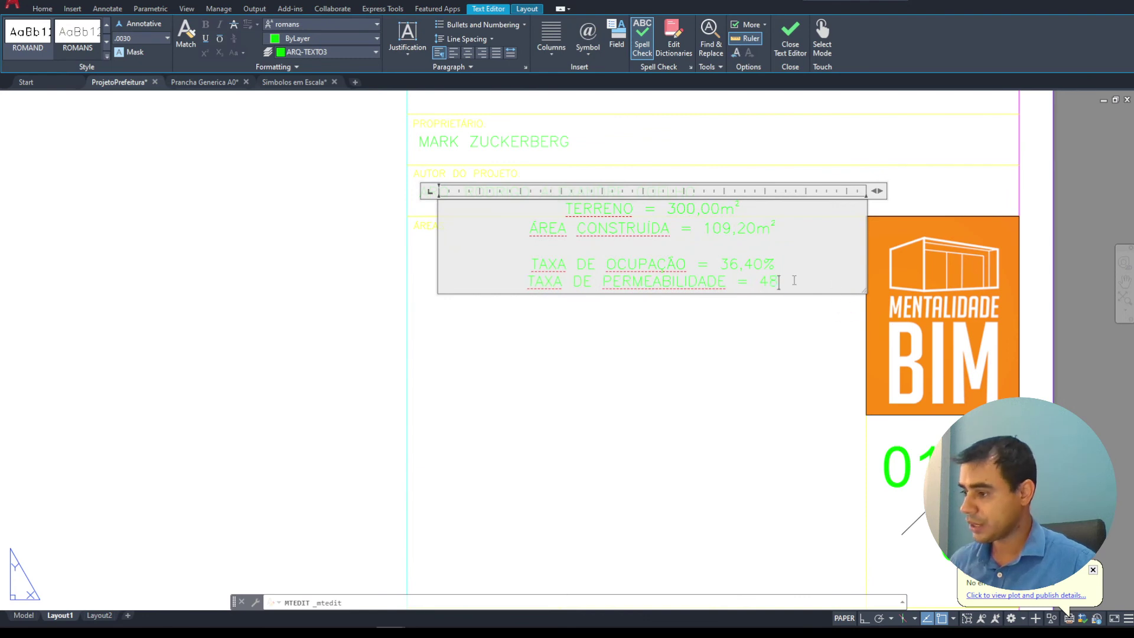
type(",73")
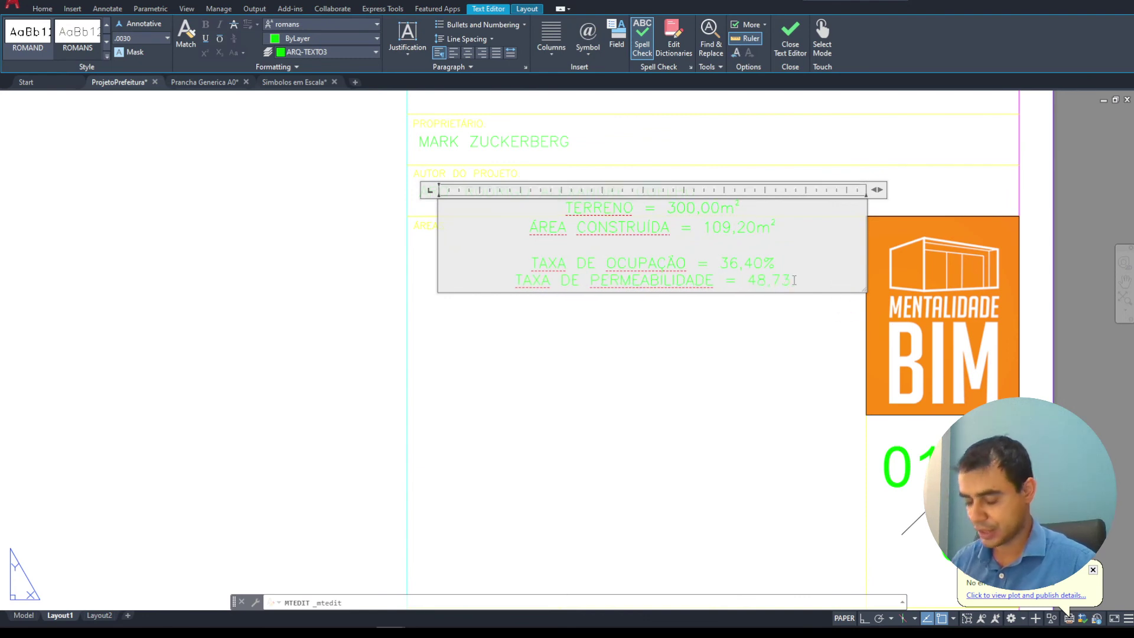
type("%")
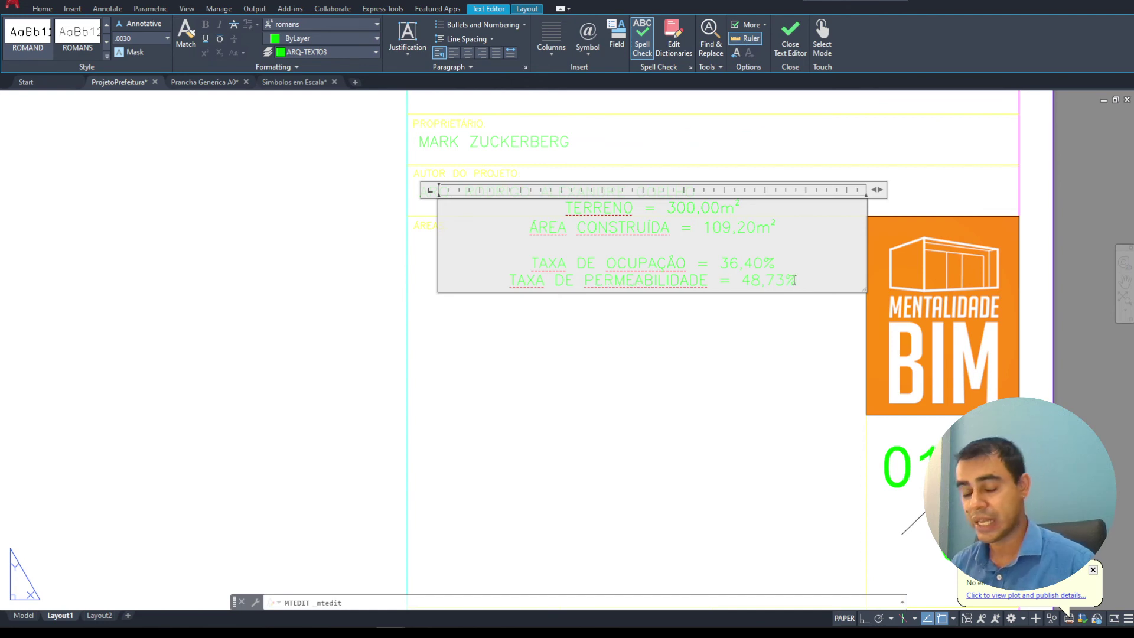